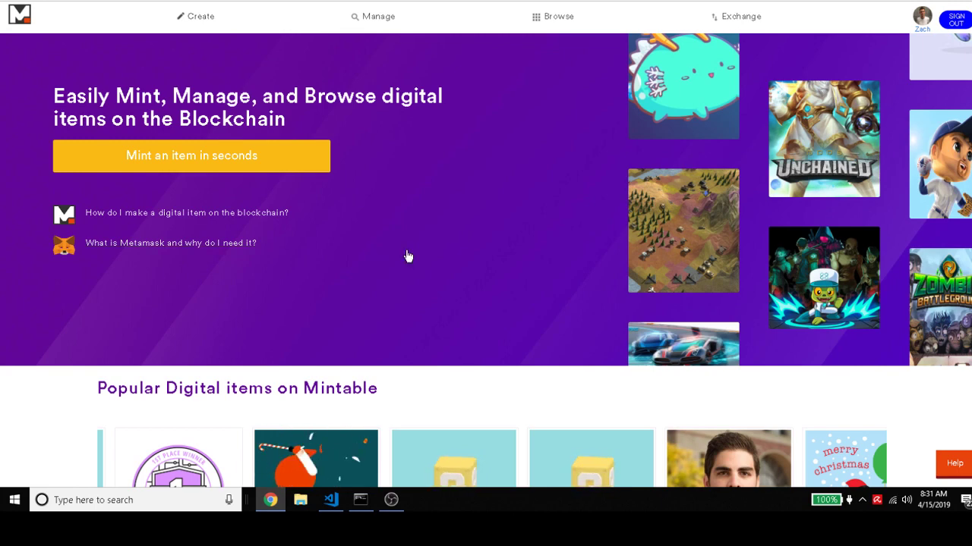
- Scroll the marketplace listing and select the Amir item's title text
scroll(409, 243, "down", 1)
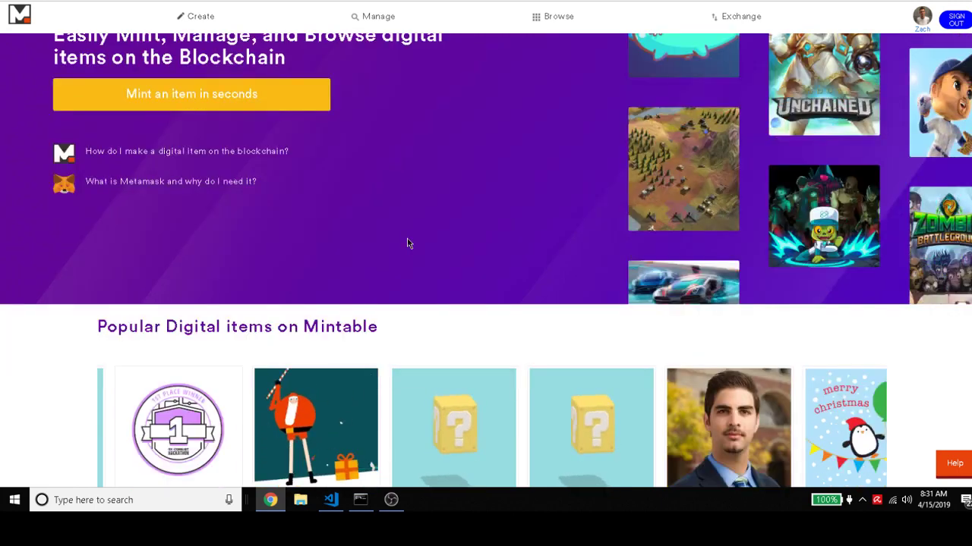
scroll(409, 244, "up", 1)
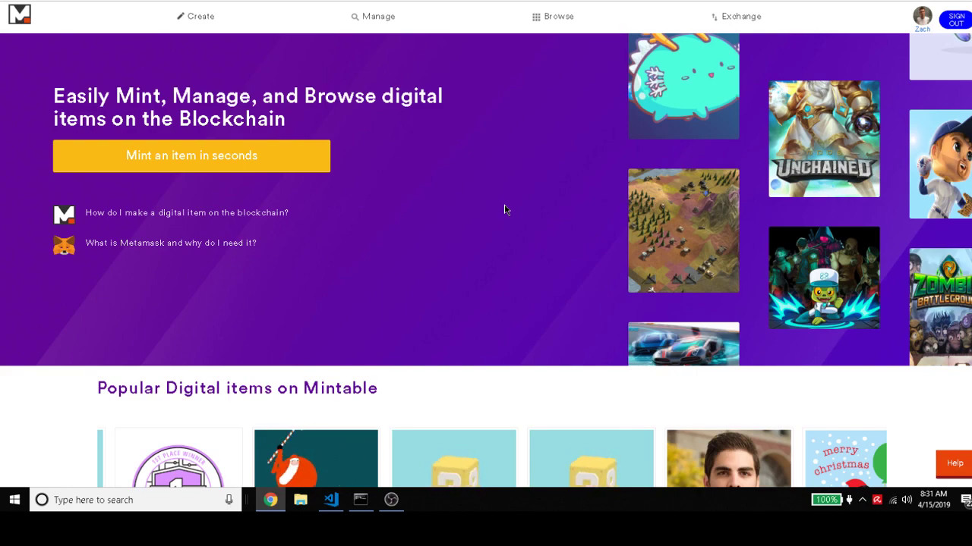
scroll(505, 209, "down", 2)
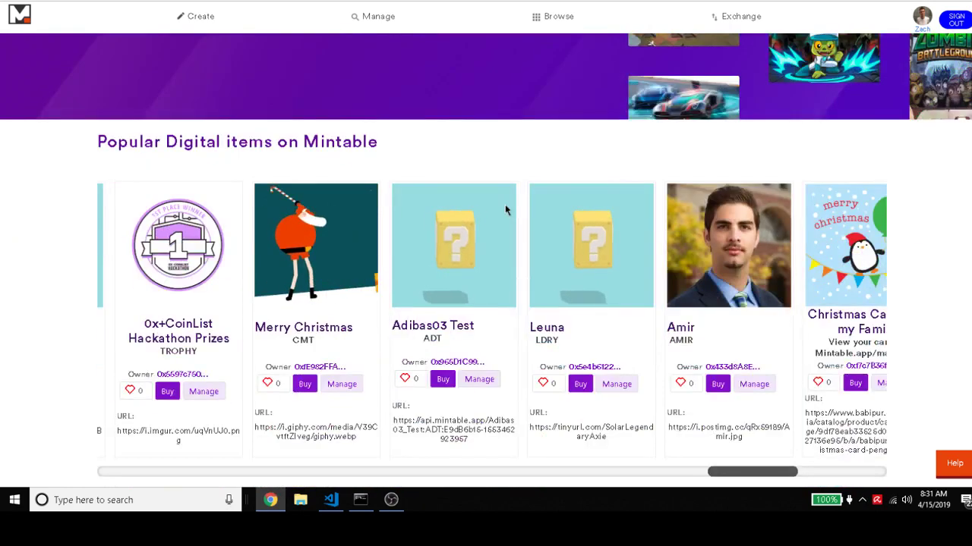
scroll(189, 278, "down", 1)
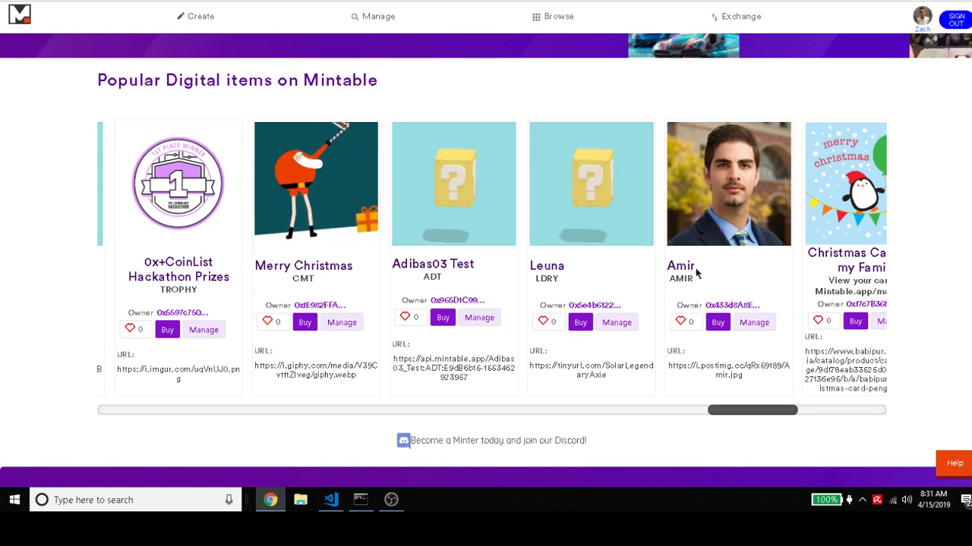
left_click_drag(693, 270, 666, 266)
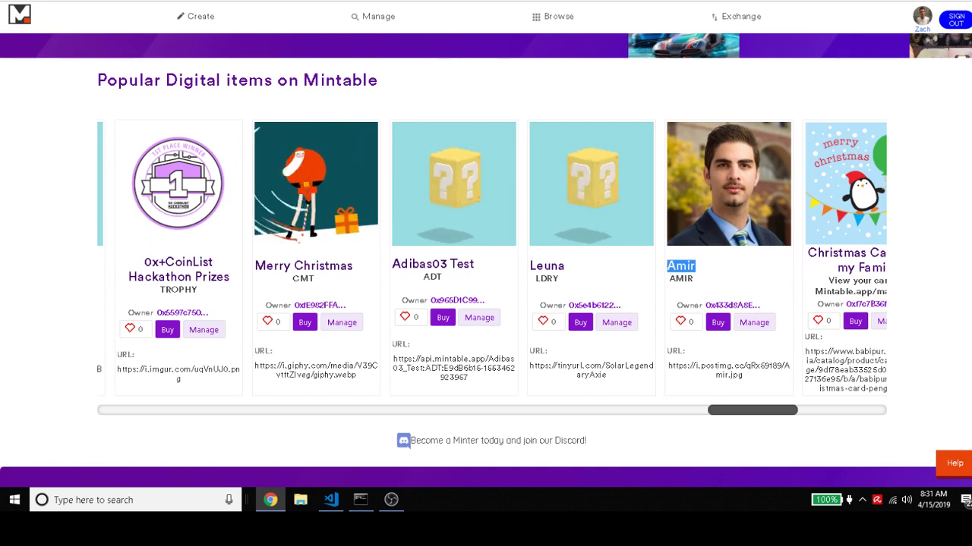
- Go from the profile to Browse and select the PewdiePie badge title to copy
left_click(378, 15)
left_click(558, 16)
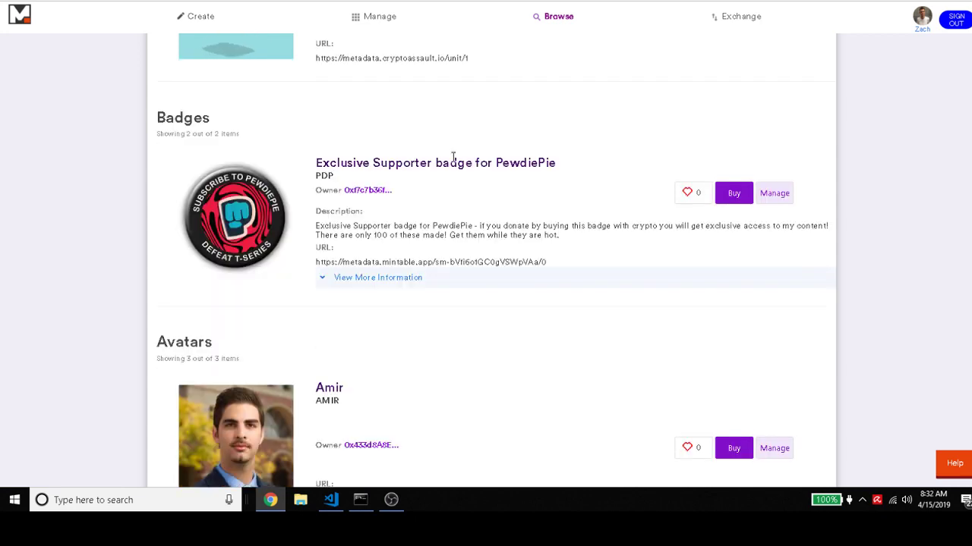
mouse_move(557, 160)
left_mouse_down()
mouse_move(298, 162)
mouse_move(311, 166)
left_mouse_up()
key("ctrl+c")
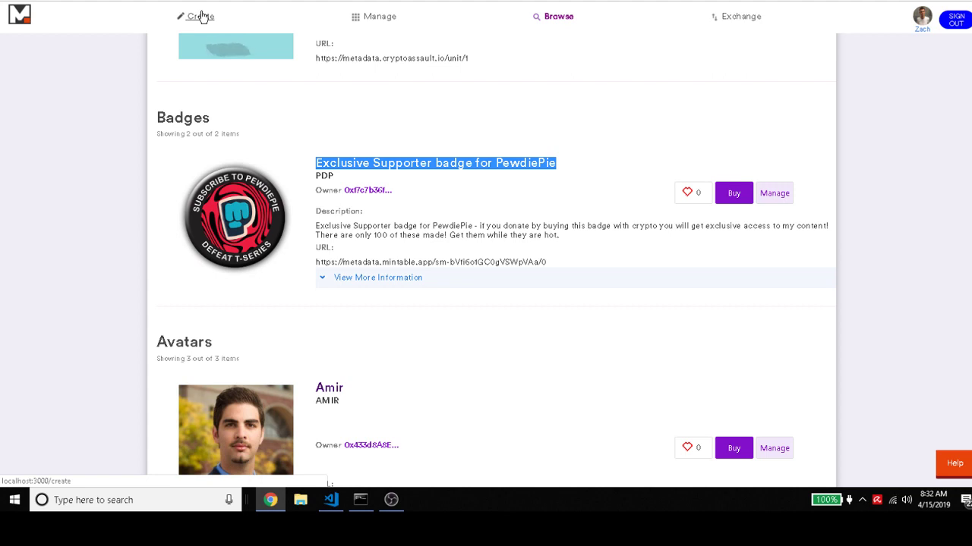
- Start a new contract named 'Exclusive Supporter badge for PewdiePie' with symbol PDP
left_click(202, 17)
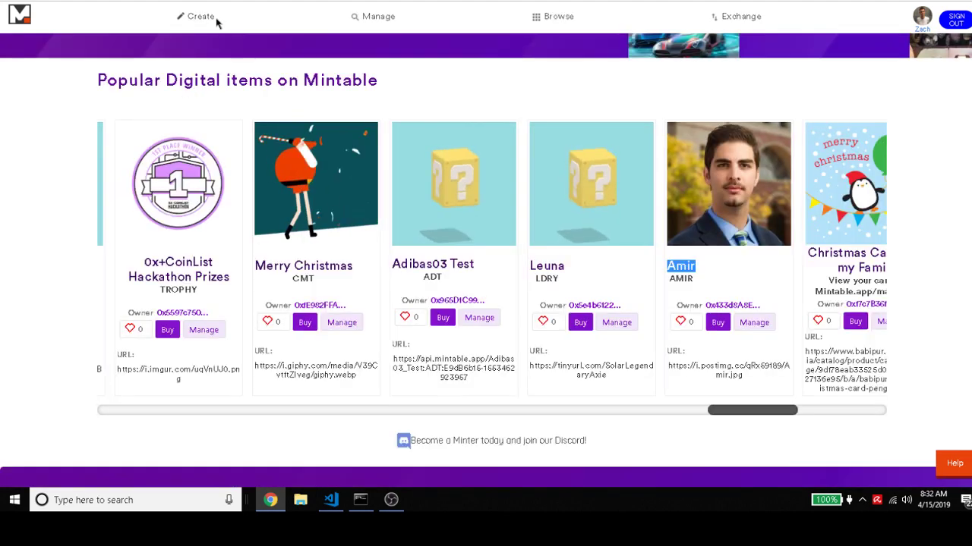
scroll(418, 150, "down", 2)
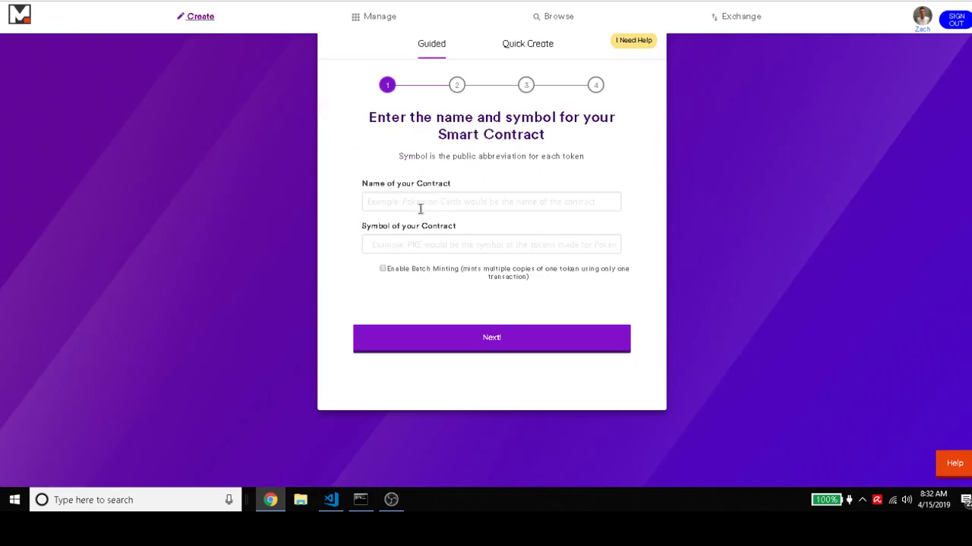
left_click(410, 205)
type("Exclusive Supporter badge for PewdiePie")
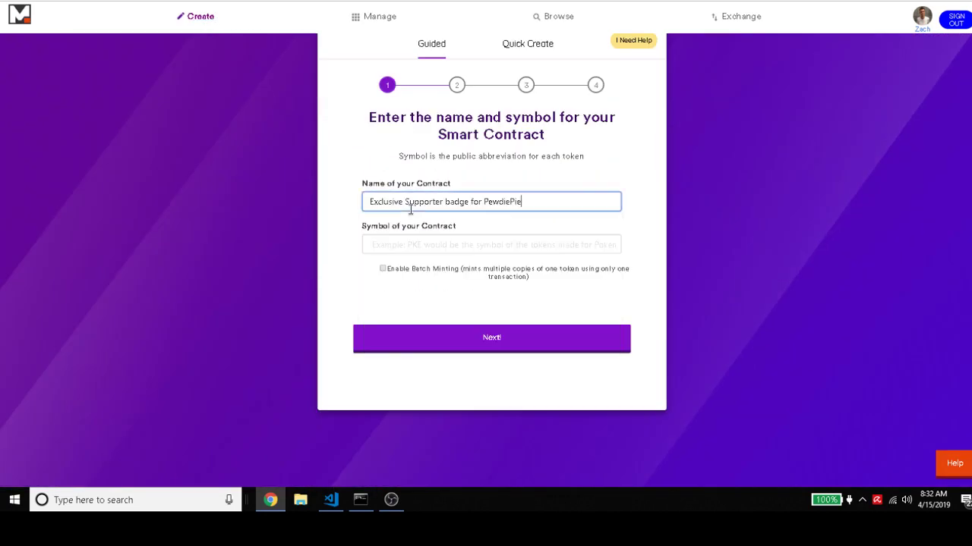
left_click(402, 237)
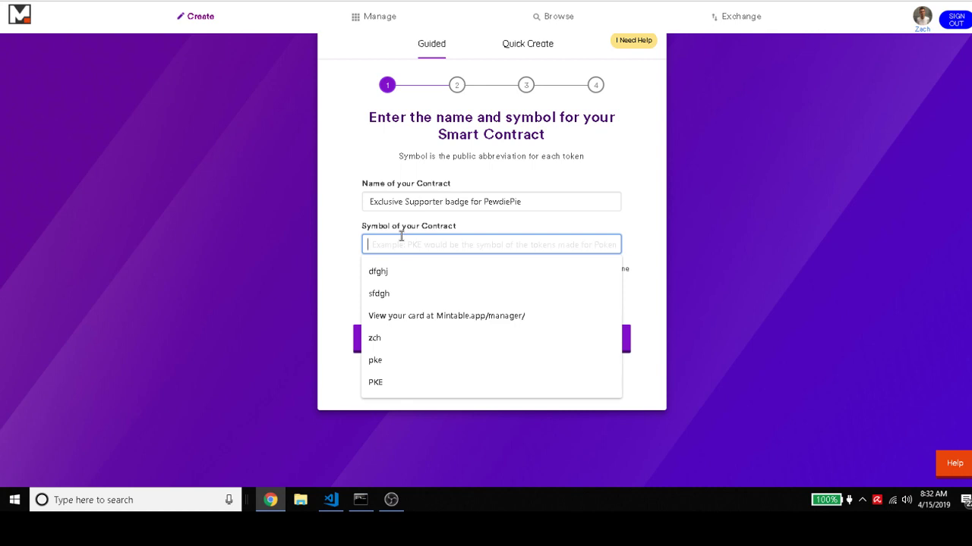
type("PDP")
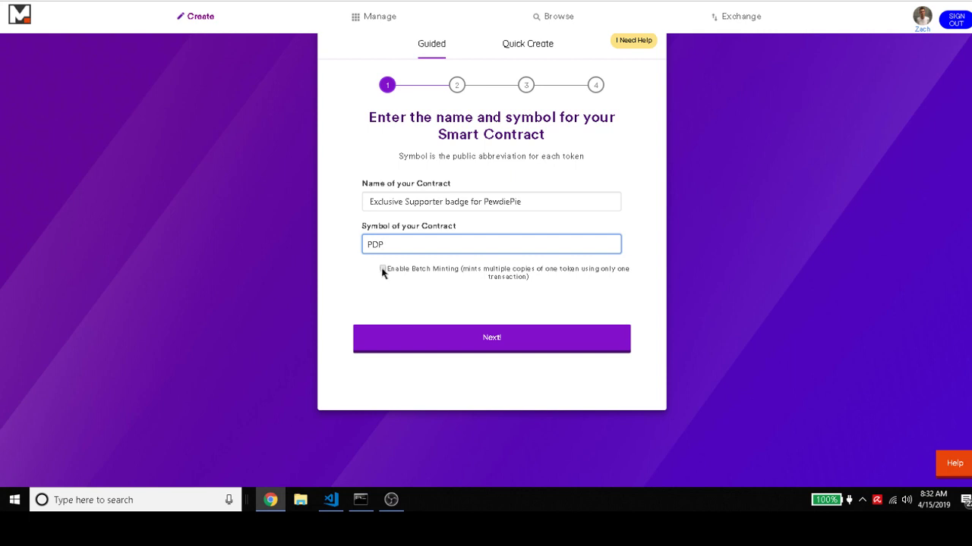
- Choose Mintable's API to host the item data and reach the metadata step
left_click(390, 338)
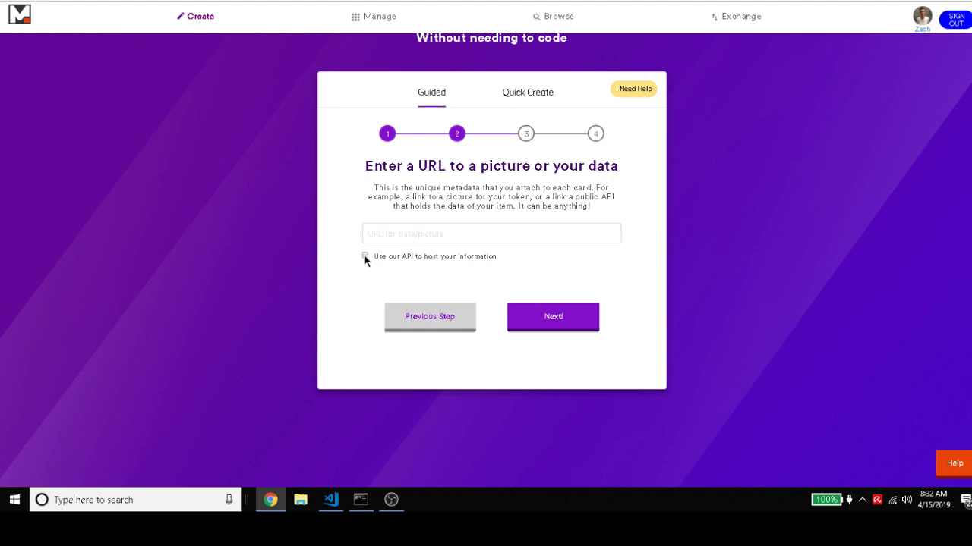
left_click(365, 257)
left_click(545, 319)
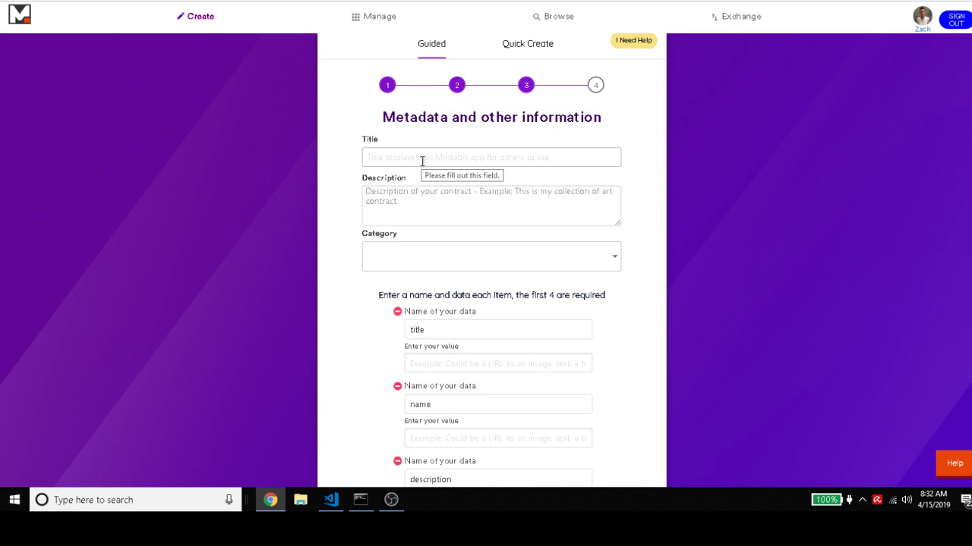
- Paste the badge title and the existing badge's full supporter description into the form
left_click(422, 161)
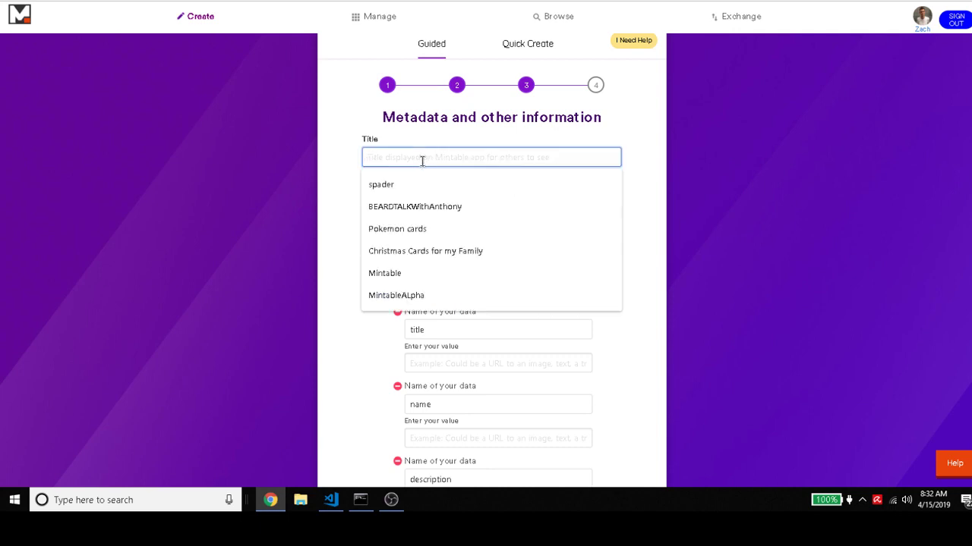
key("ctrl+v")
left_click(424, 196)
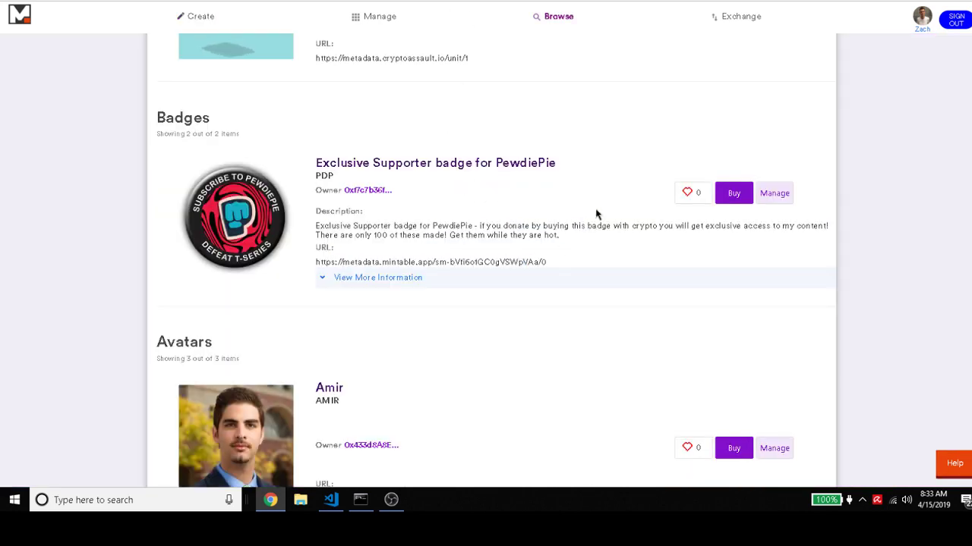
triple_click(586, 241)
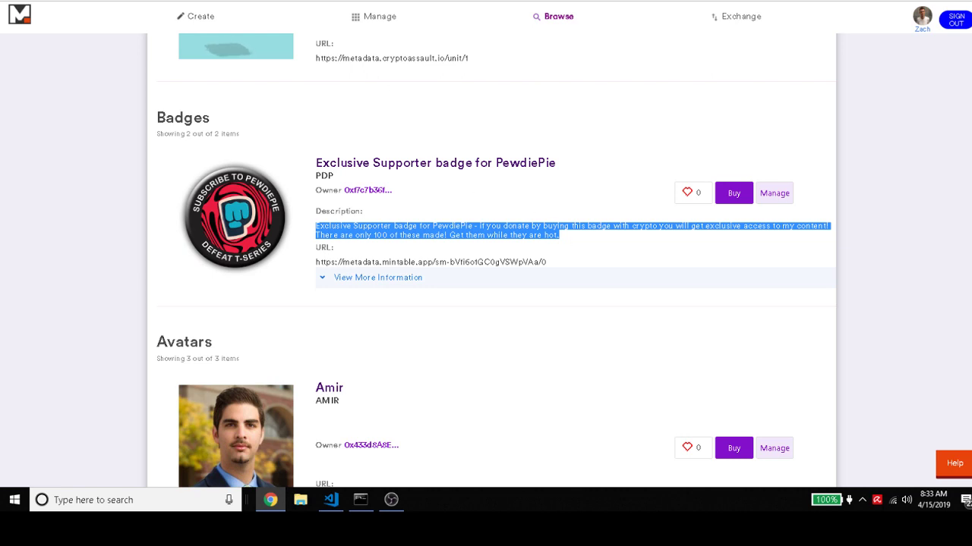
type("Exclusive Supporter badge for PewdiePie - if you donate by buying this badge with crypto you will get exclusive access to my content! There are only 100 of these made! Get them while they are hot.")
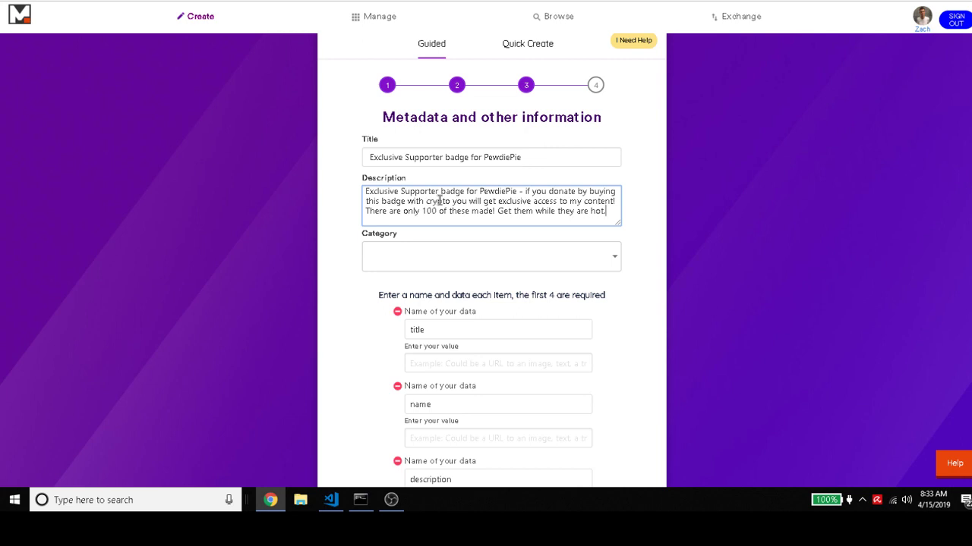
- Set the contract category to Badges
left_click(476, 270)
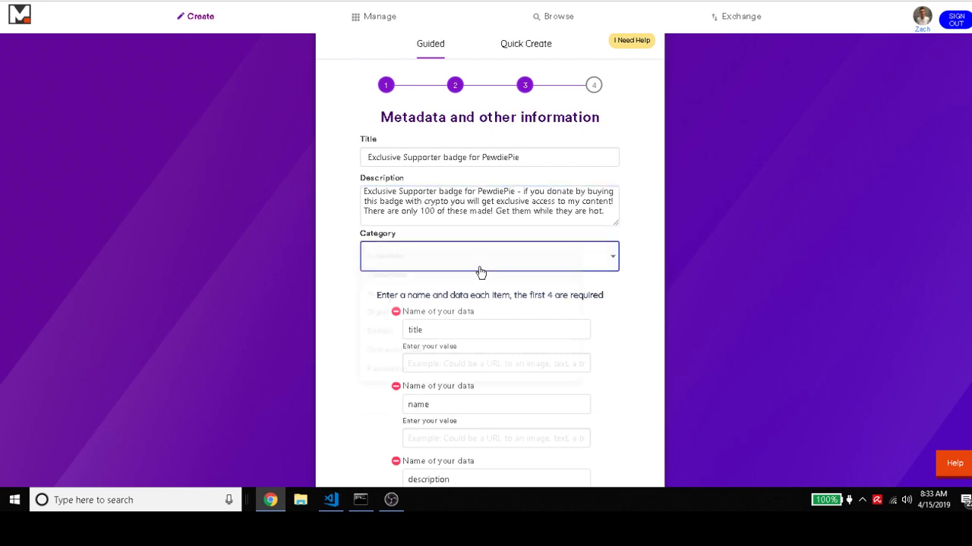
left_click(404, 363)
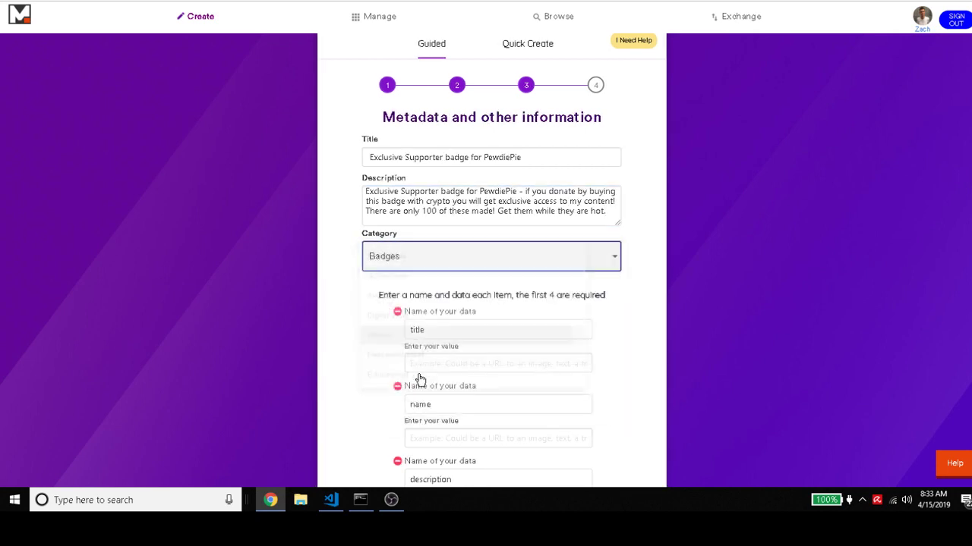
scroll(463, 291, "down", 2)
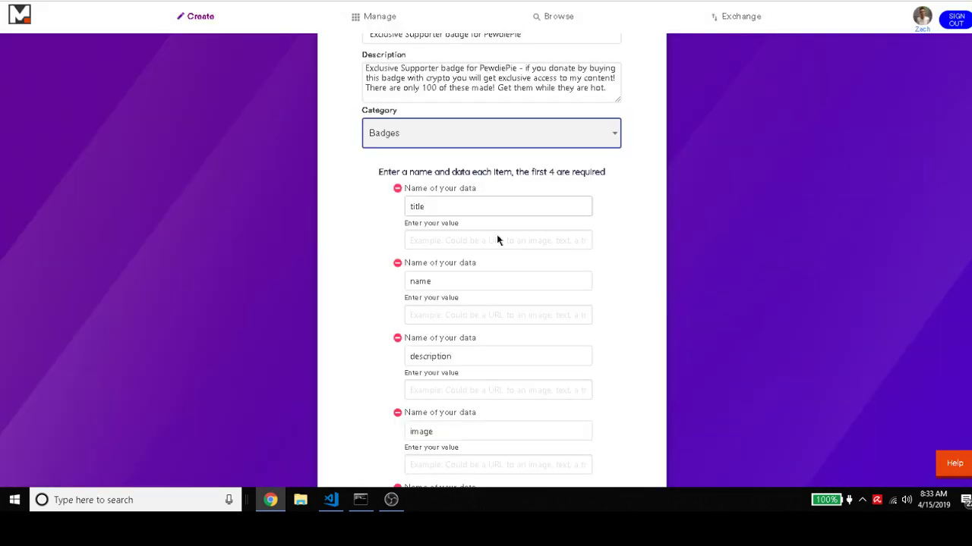
- Fill the title and name data values with the badge name, dropping 'Exclusive' from the name
scroll(463, 228, "up", 3)
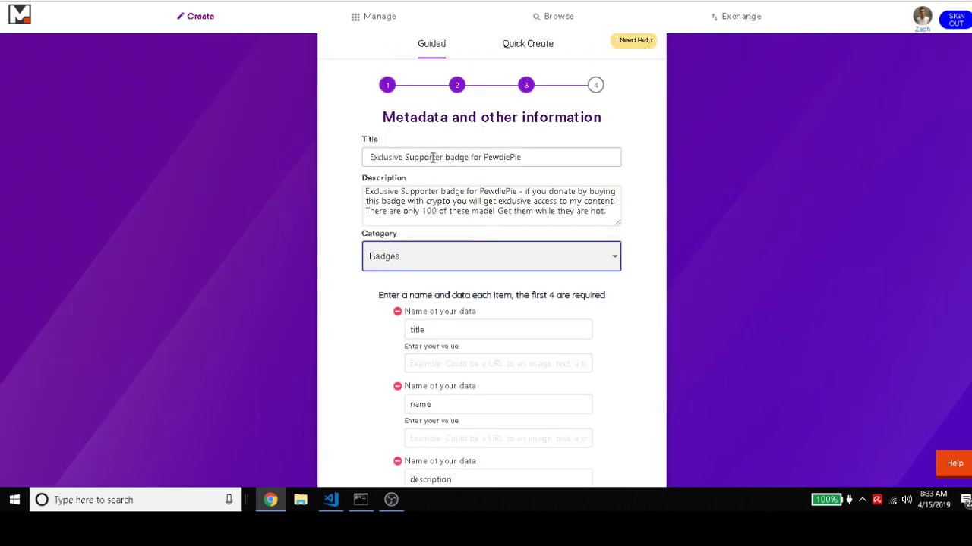
left_click_drag(523, 157, 261, 175)
left_click(414, 364)
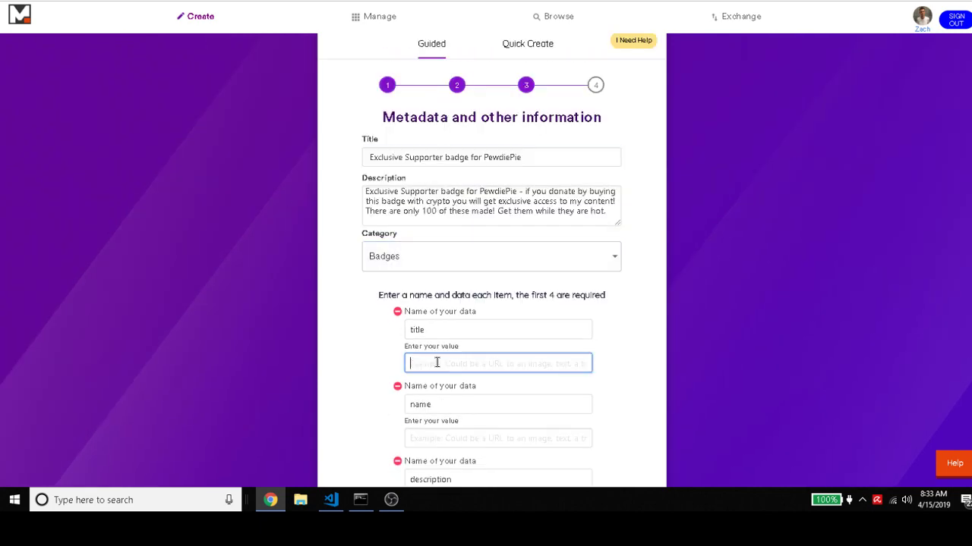
key("ctrl+v")
left_click(420, 438)
key("ctrl+v")
scroll(448, 357, "down", 3)
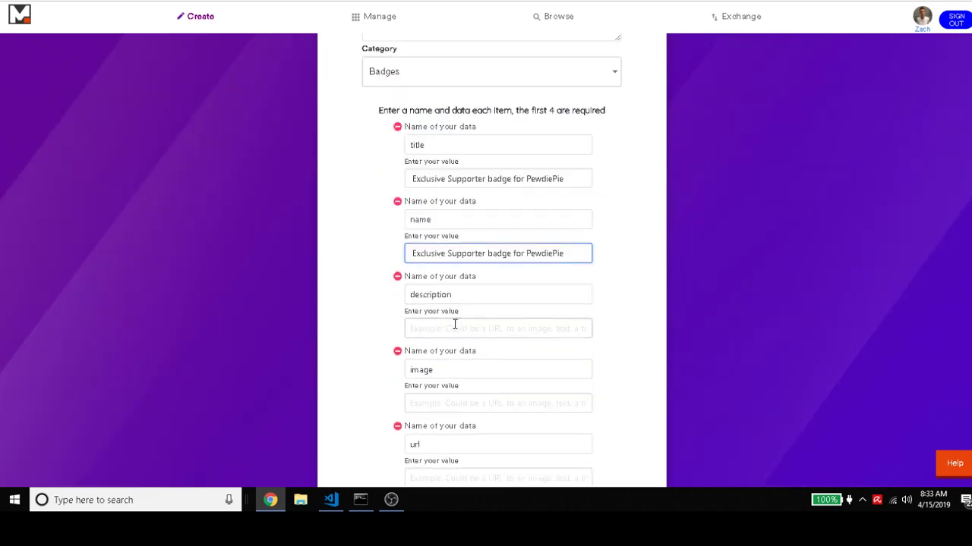
left_click_drag(451, 253, 355, 258)
key("BackSpace")
scroll(475, 195, "up", 2)
- Copy the full description text into the description data value
left_click(505, 150)
key("ctrl+a")
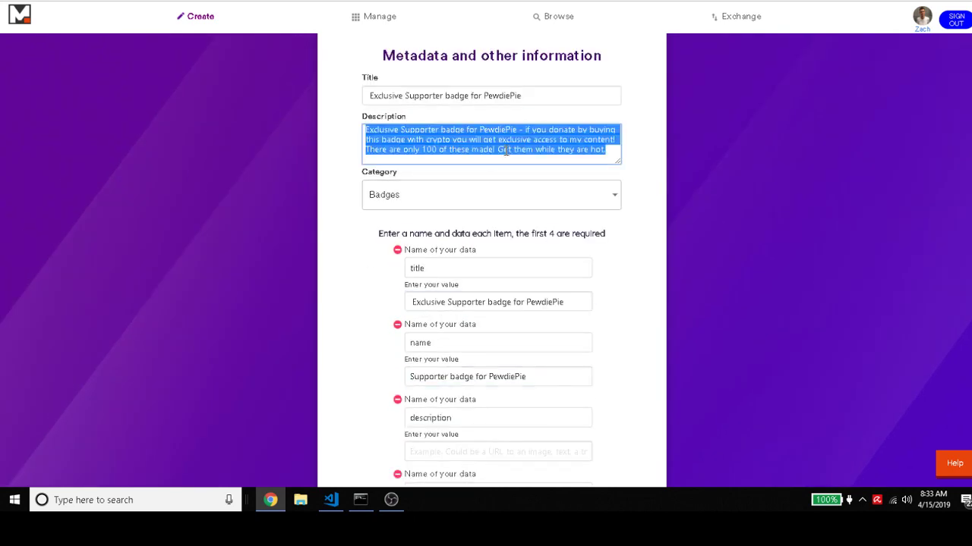
key("ctrl+c")
scroll(473, 258, "down", 2)
left_click(444, 266)
key("ctrl+v")
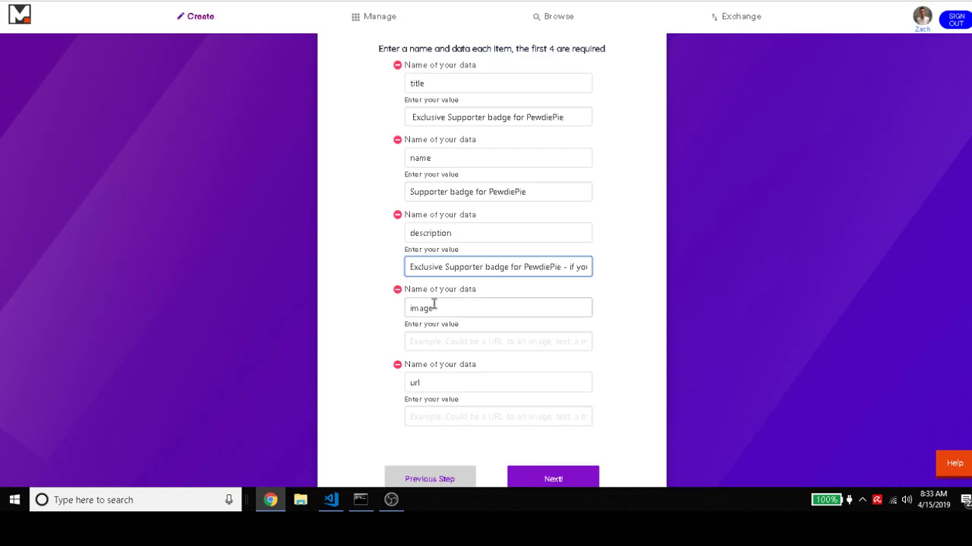
- Paste the badge image web address and set the url value to pewdiepie.com
left_click(433, 341)
key("ctrl+v")
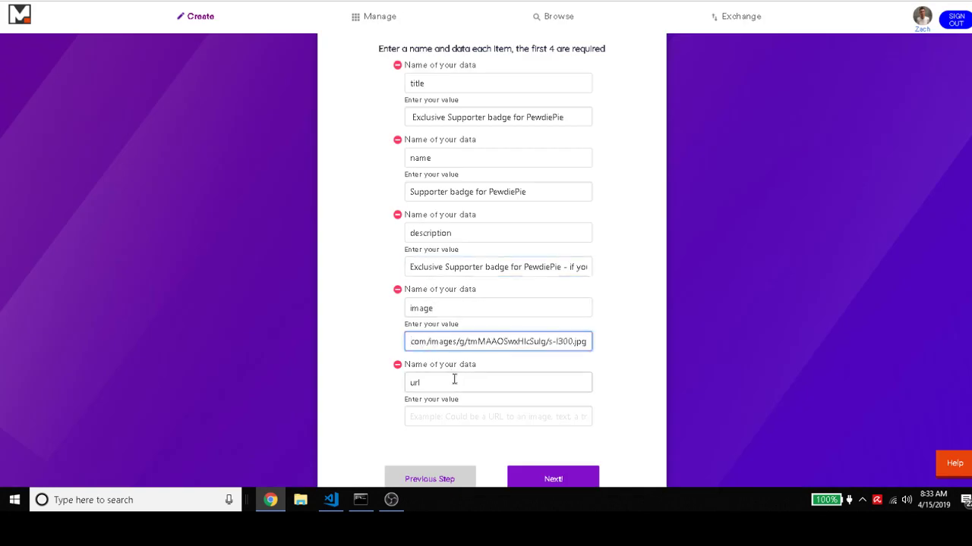
left_click(446, 415)
type("pewdiepie.com")
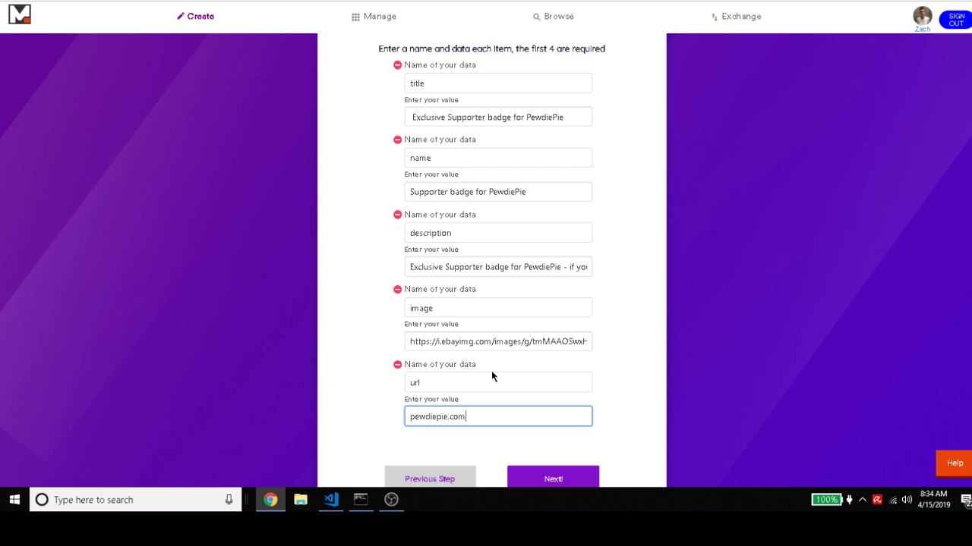
scroll(493, 377, "down", 1)
scroll(528, 372, "up", 2)
scroll(529, 372, "up", 3)
scroll(527, 367, "down", 5)
- Advance to the preview page and review the contract summary
left_click(531, 421)
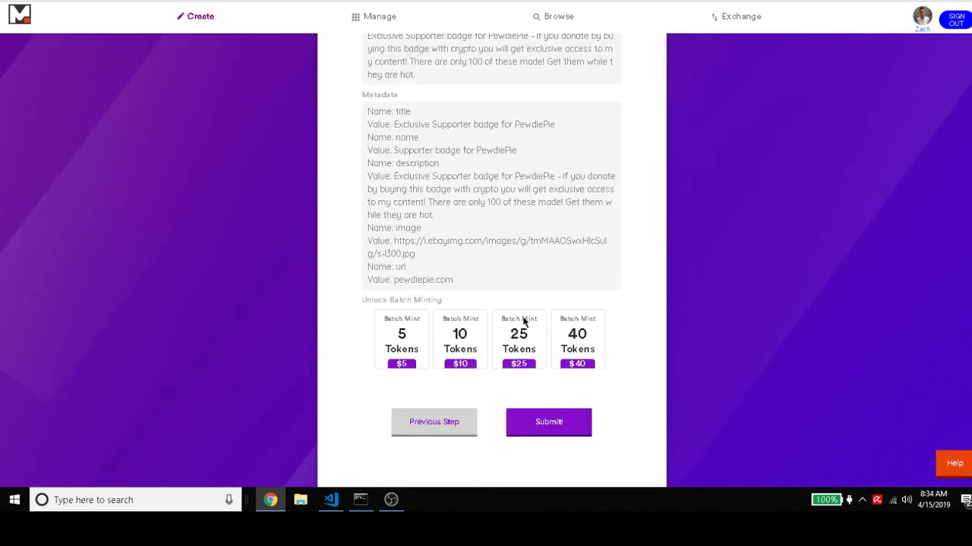
scroll(522, 321, "up", 3)
scroll(532, 321, "up", 2)
scroll(473, 274, "down", 1)
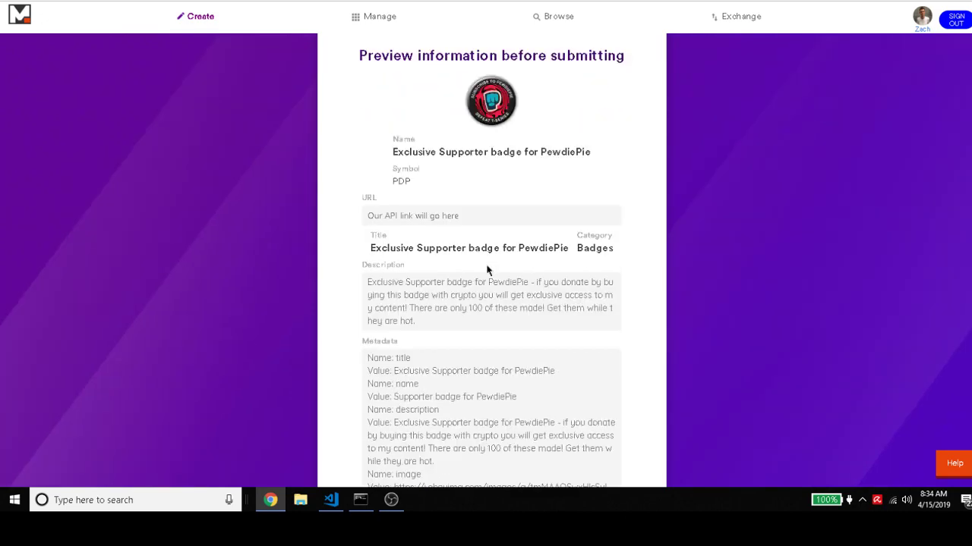
scroll(532, 271, "down", 1)
scroll(586, 192, "down", 1)
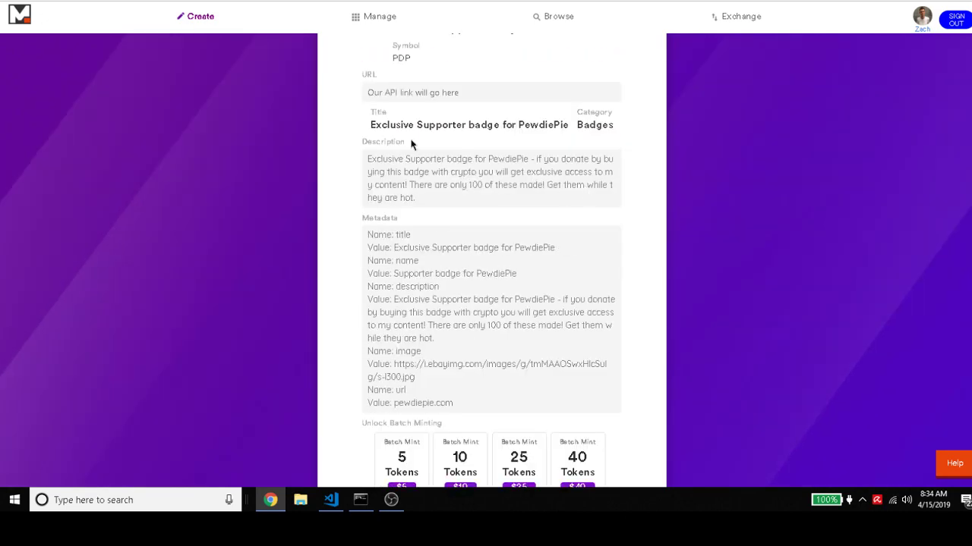
scroll(486, 114, "down", 2)
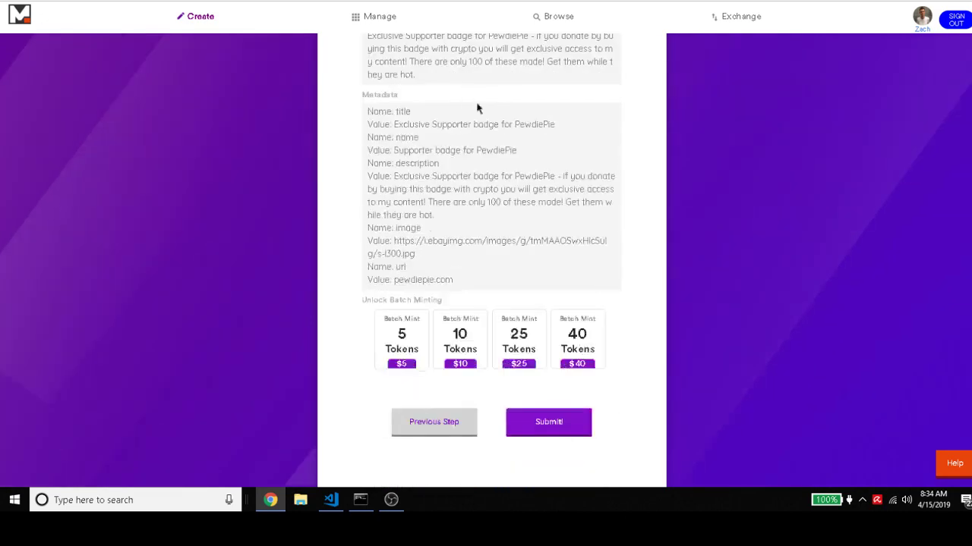
- Choose the 40-token batch-mint option after trying 5 and 25, and submit the contract
left_click(573, 328)
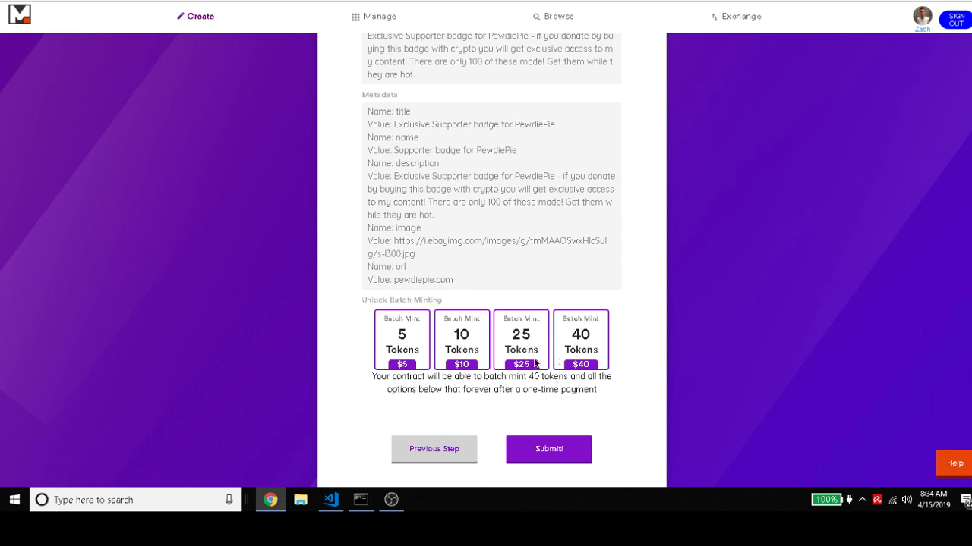
left_click(402, 352)
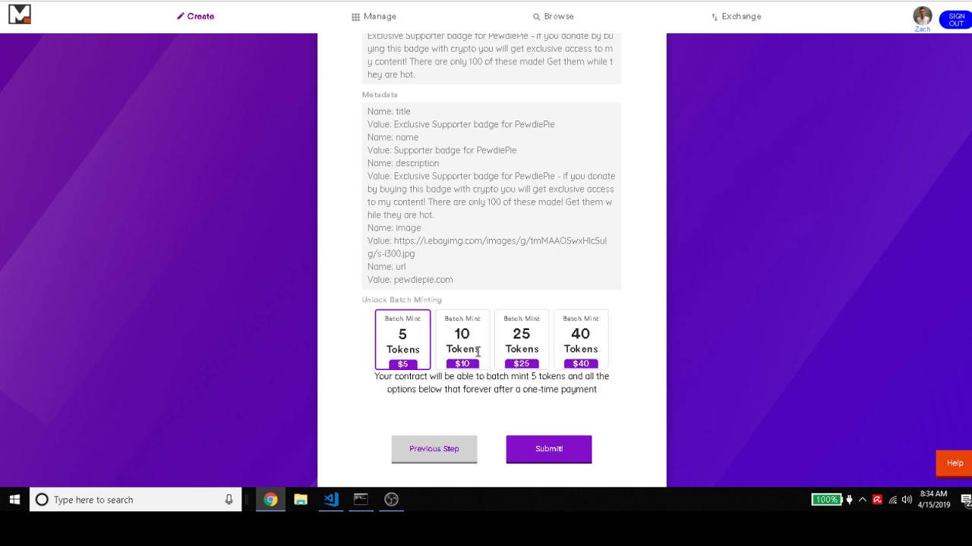
left_click(524, 332)
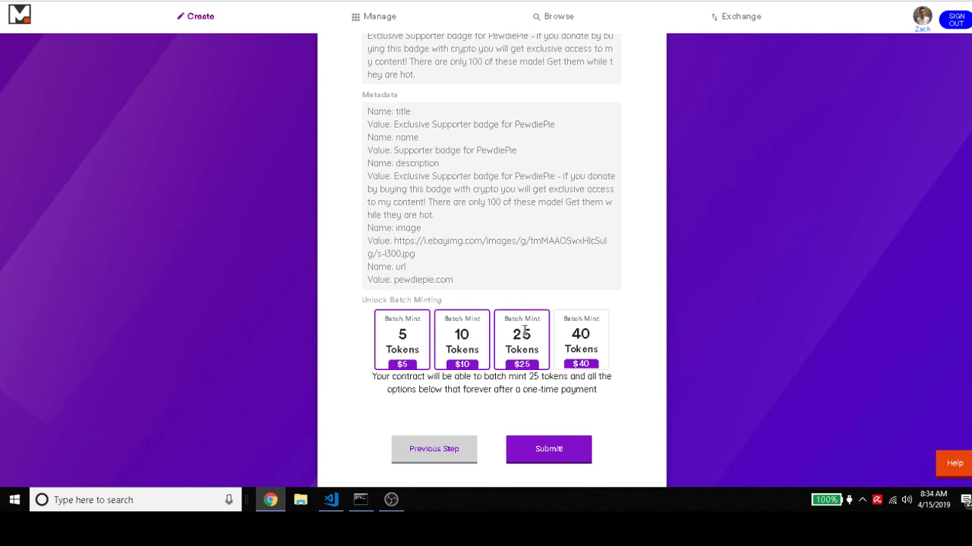
left_click(567, 340)
left_click(544, 471)
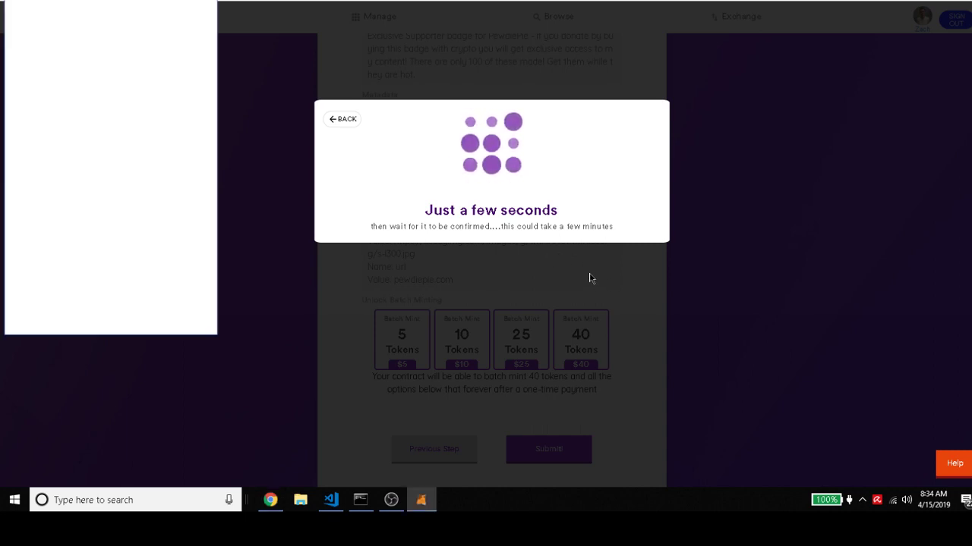
- Approve the contract-creation transaction in the MetaMask confirmation window
left_click_drag(206, 72, 301, 144)
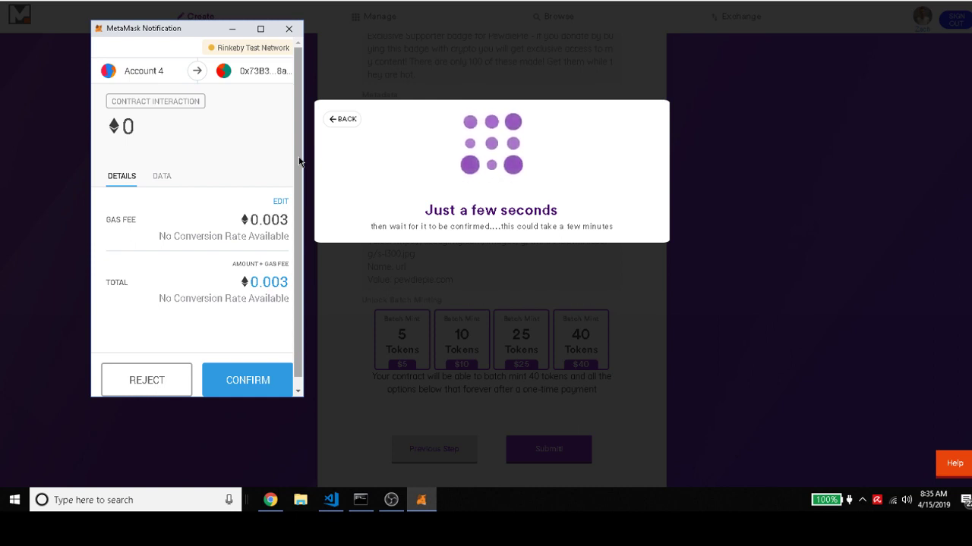
left_click(251, 396)
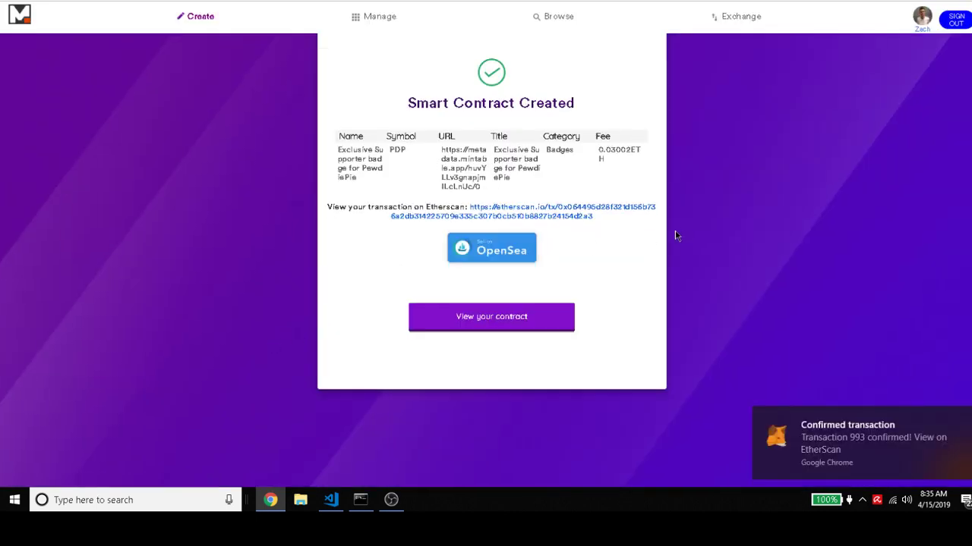
scroll(507, 300, "up", 2)
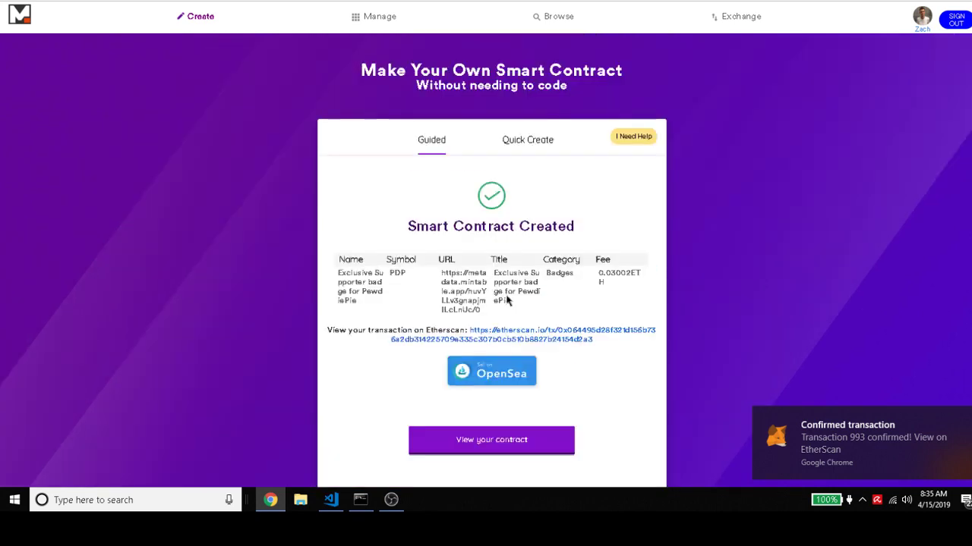
scroll(510, 337, "down", 1)
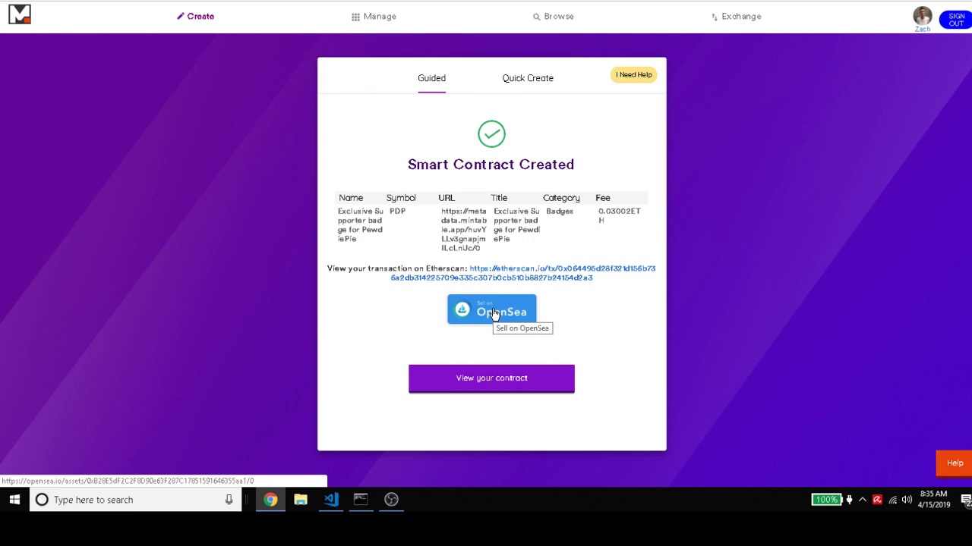
- Open the new badge contract's management page and look through its options
left_click(486, 387)
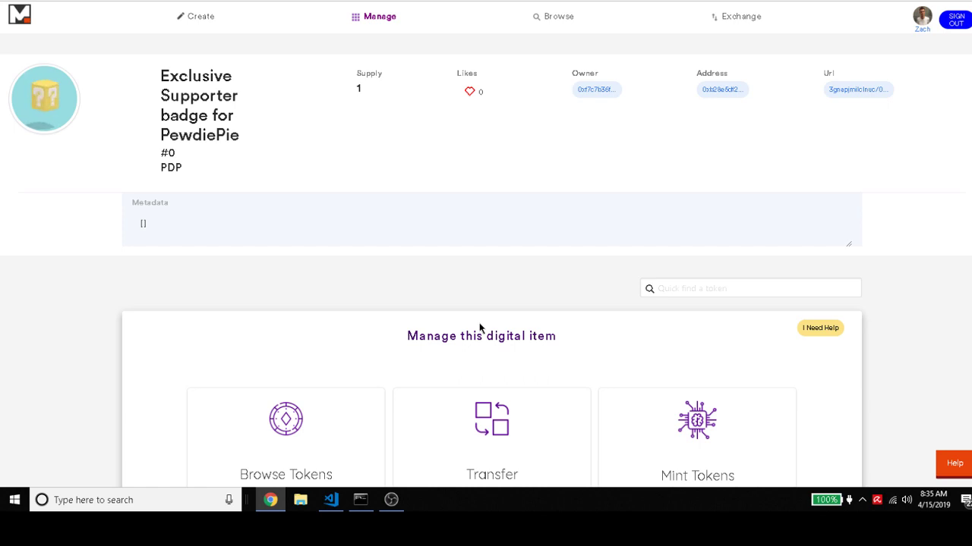
scroll(480, 328, "down", 1)
scroll(479, 328, "up", 1)
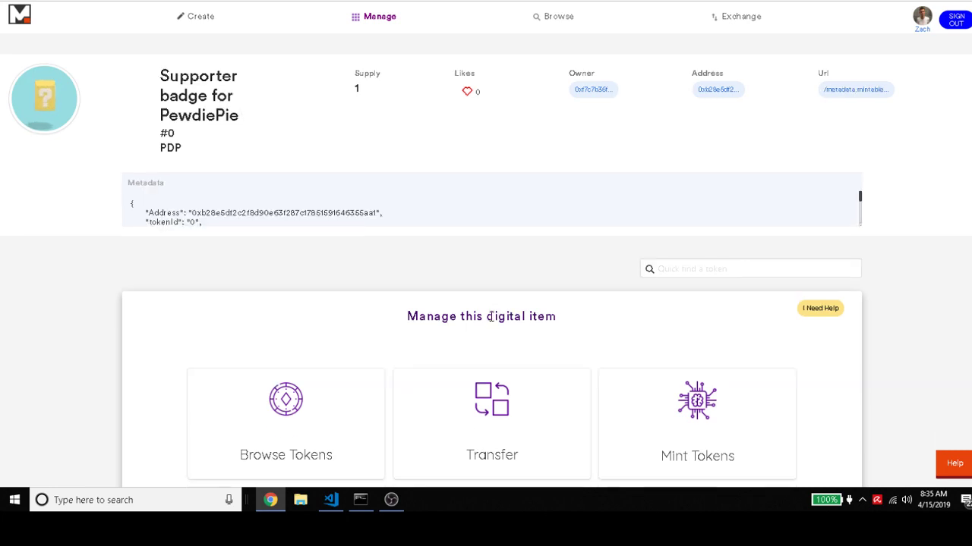
scroll(288, 196, "down", 1)
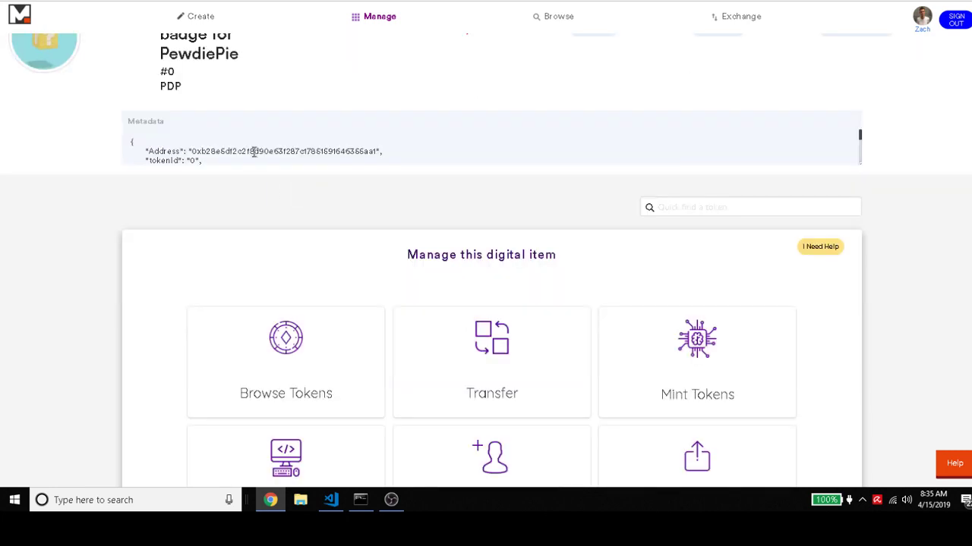
scroll(251, 152, "down", 2)
scroll(228, 141, "down", 1)
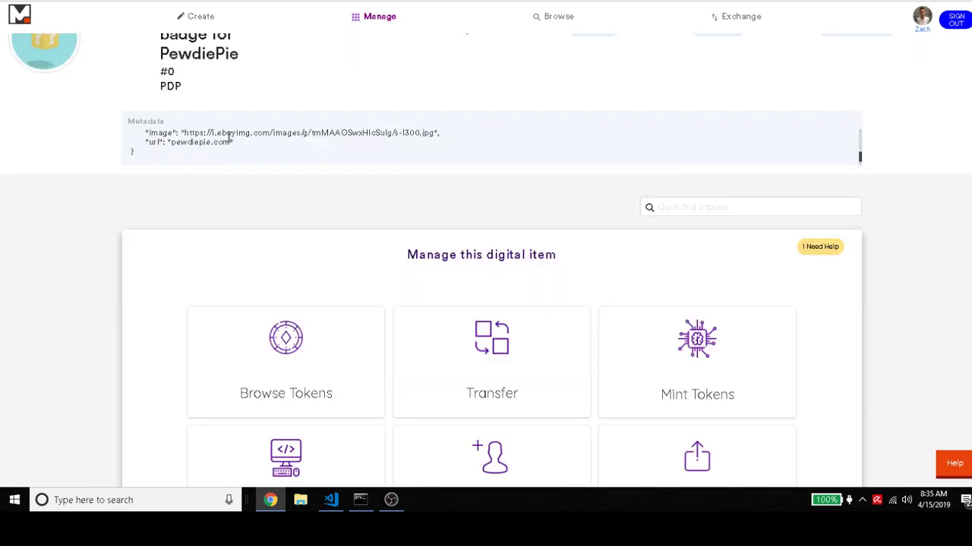
scroll(226, 142, "up", 3)
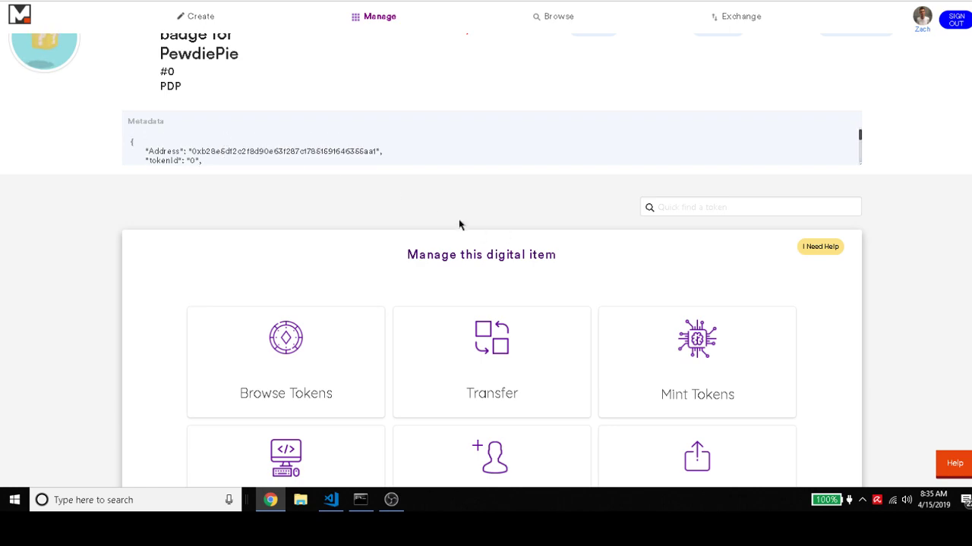
scroll(460, 221, "down", 1)
scroll(466, 243, "down", 1)
- Glance at the Transfer page, then browse the contract's tokens to find the Supporter badge token
left_click(475, 268)
scroll(533, 242, "down", 2)
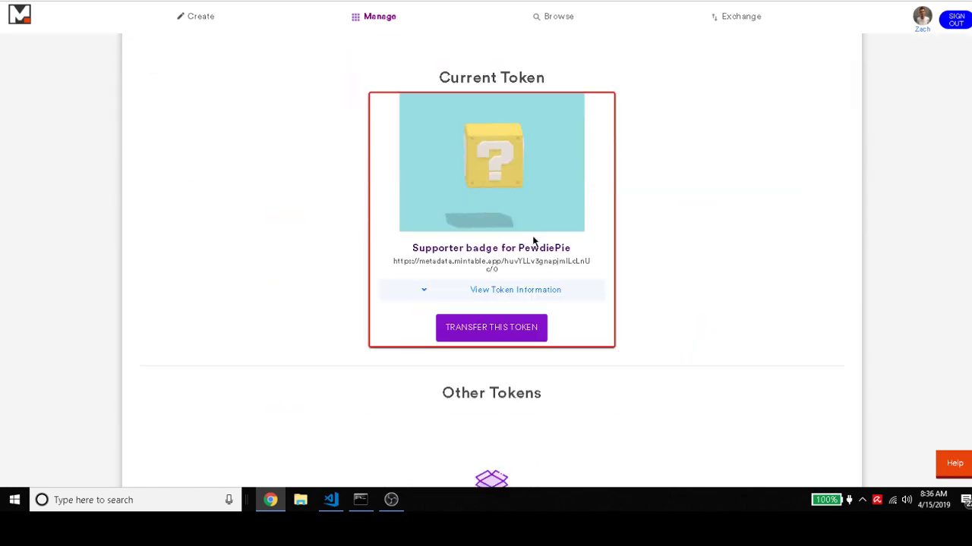
scroll(301, 199, "up", 2)
left_click(151, 125)
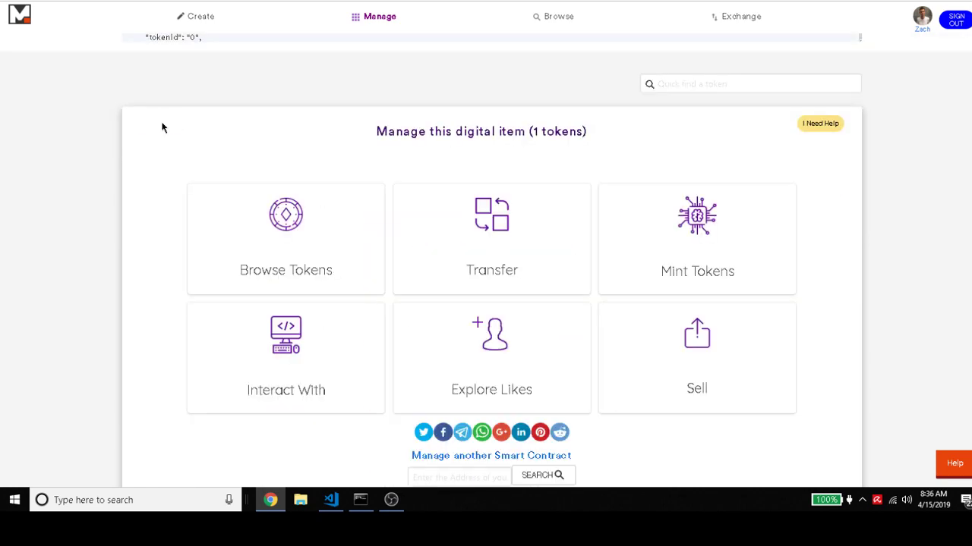
left_click(356, 260)
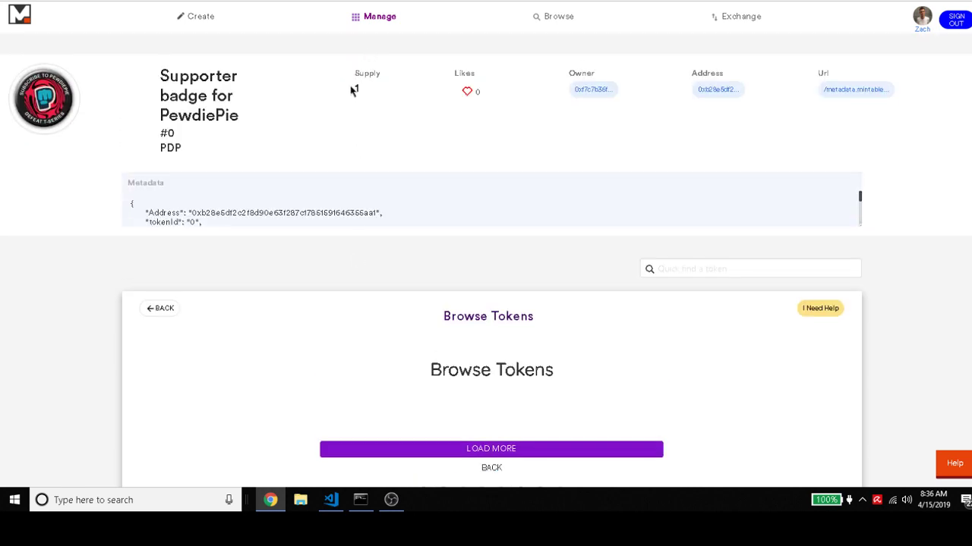
scroll(395, 159, "down", 1)
scroll(384, 251, "down", 2)
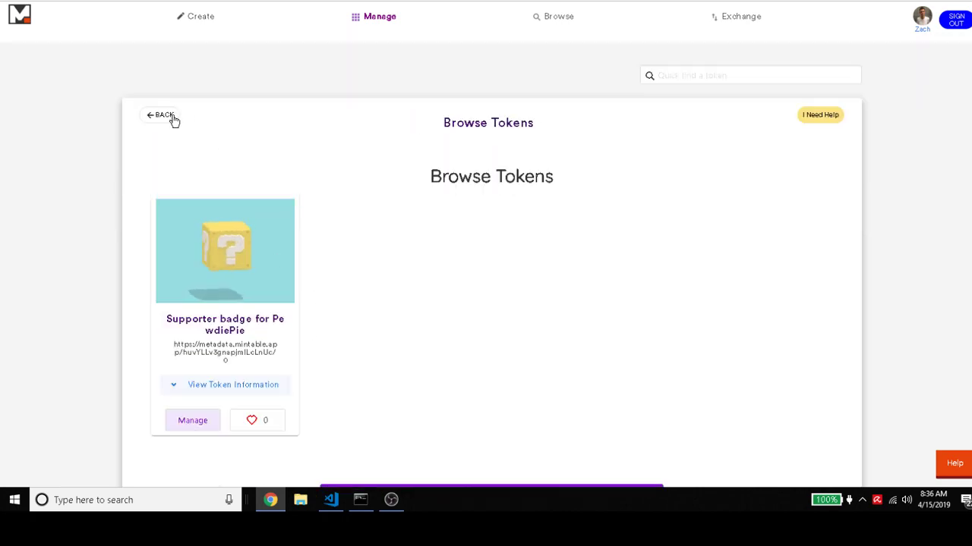
- Open the mint-tokens form and experiment with the batch-mint quantity field
left_click(170, 115)
left_click(686, 237)
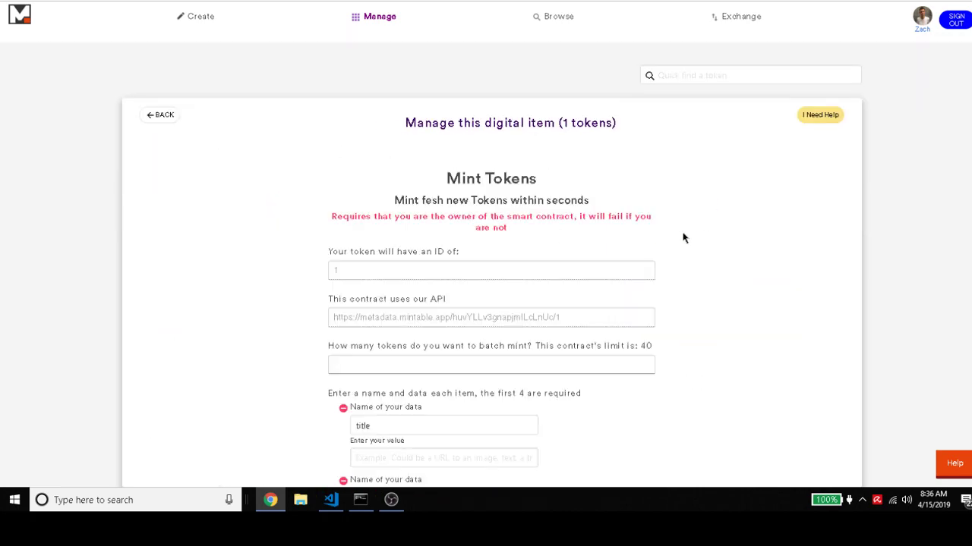
scroll(552, 238, "down", 2)
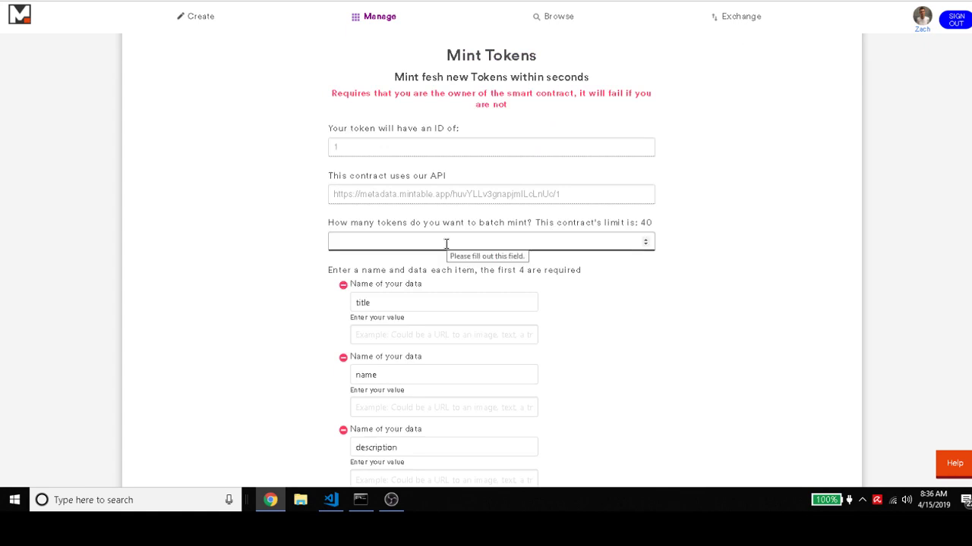
triple_click(646, 221)
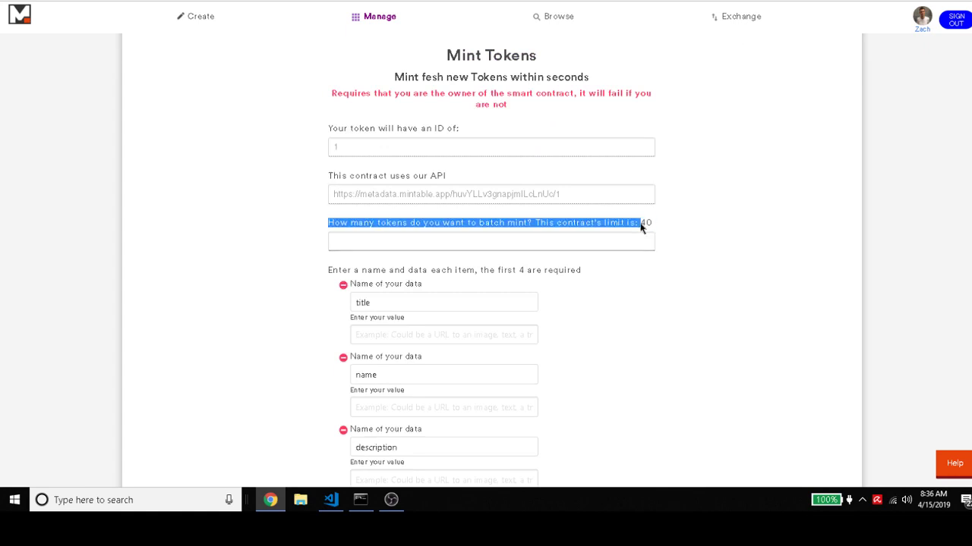
left_click(539, 235)
type("0")
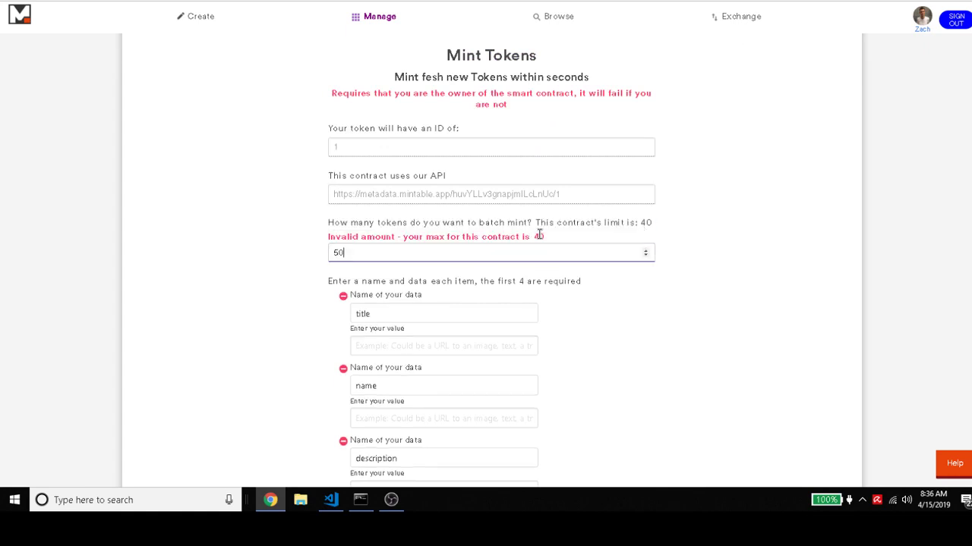
double_click(380, 252)
type("4")
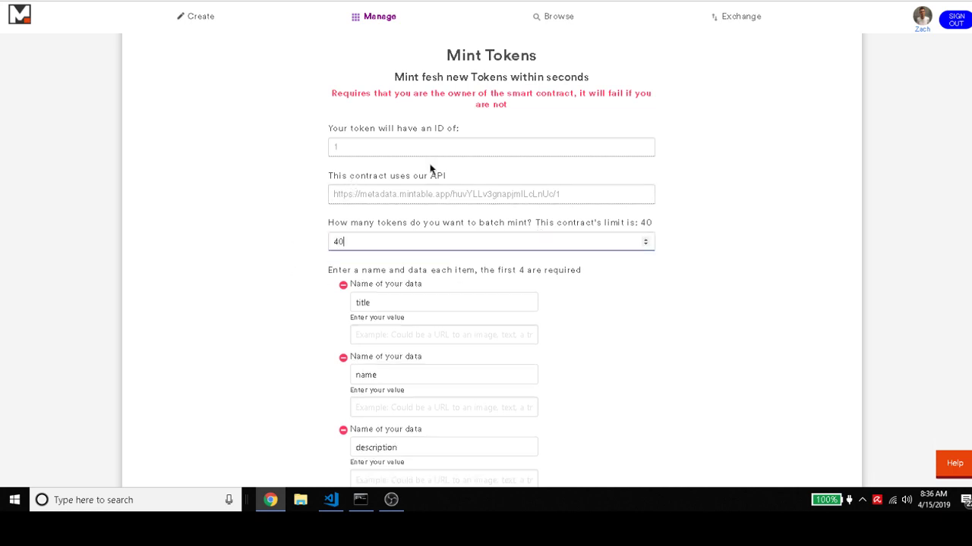
left_click_drag(561, 199, 319, 197)
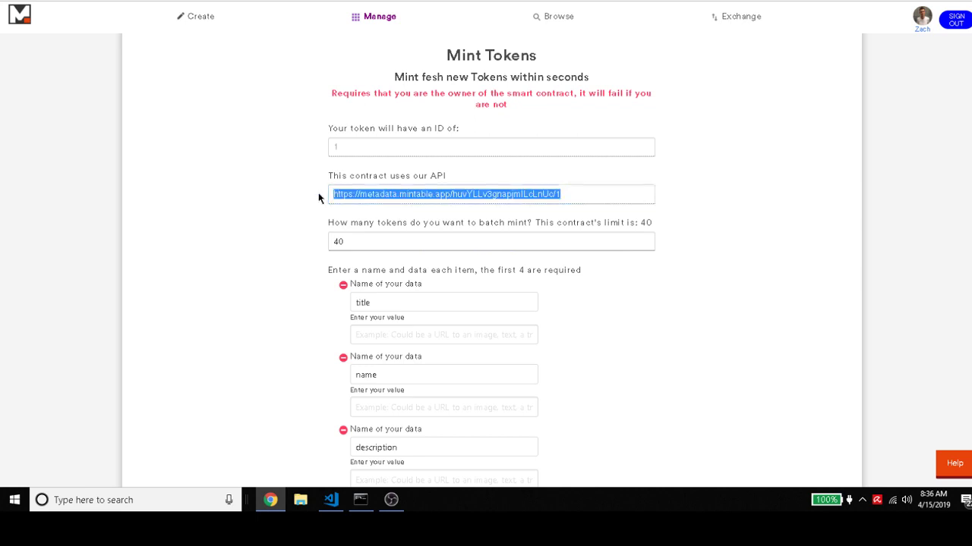
- Set the batch quantity to 25 with placeholder title 'adsd' and name 'sds'
scroll(415, 202, "down", 1)
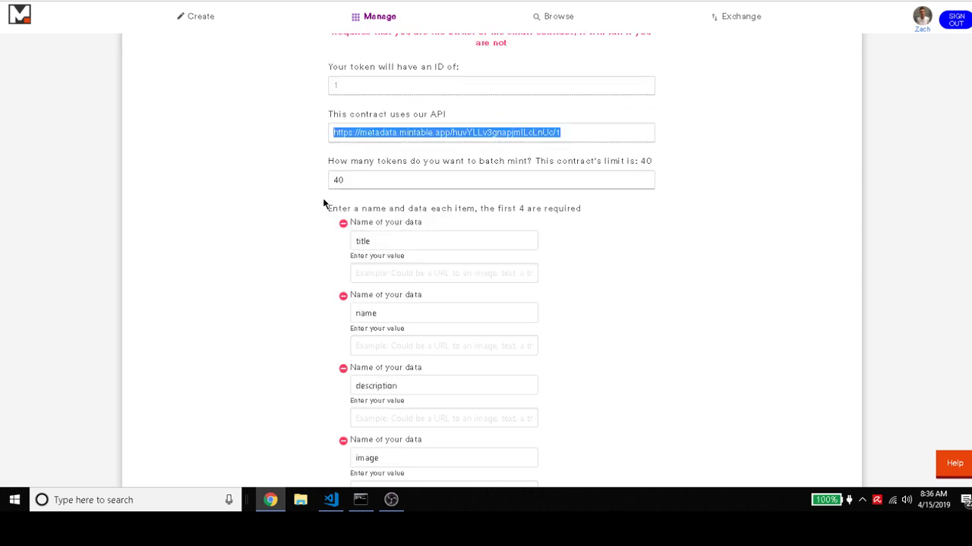
left_click_drag(358, 177, 301, 169)
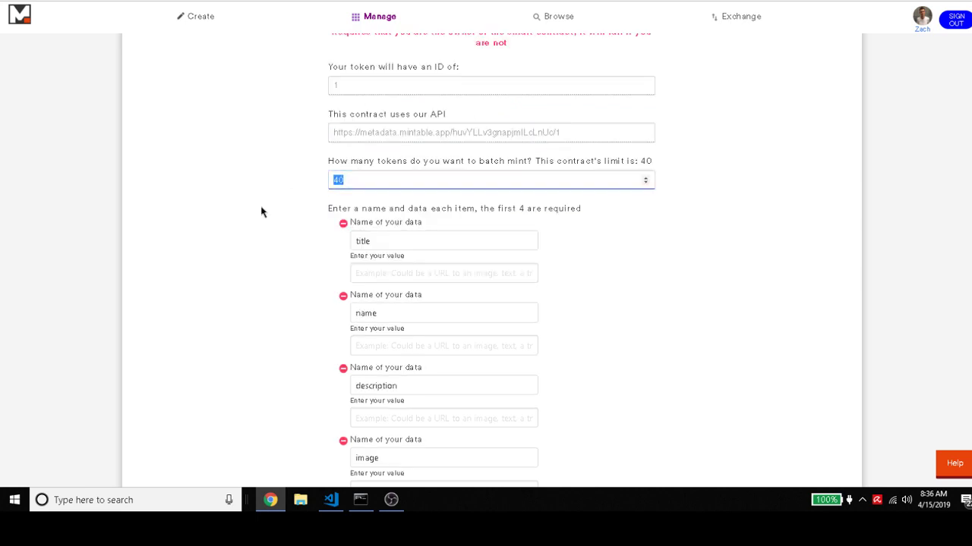
type("25")
left_click(402, 275)
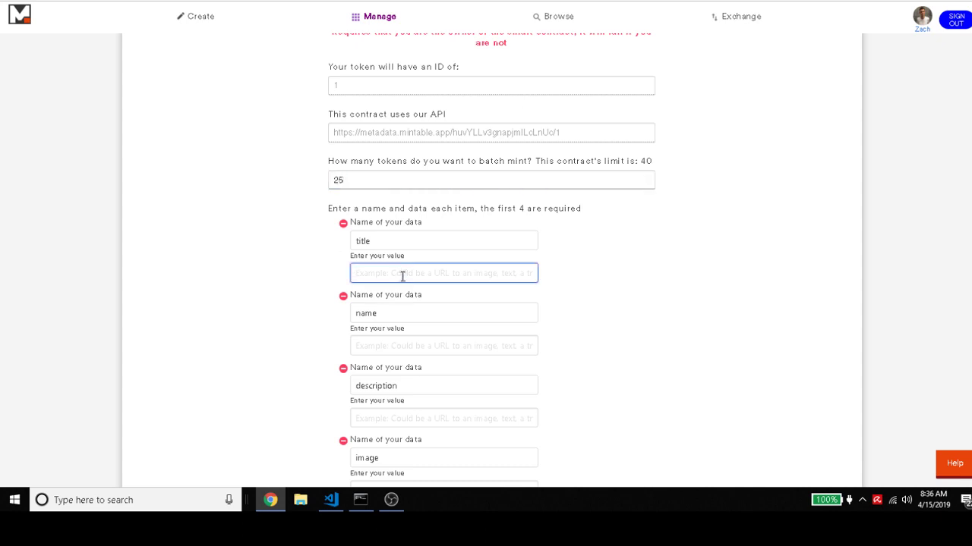
type("adsd")
left_click(371, 338)
type("sd")
scroll(428, 297, "down", 4)
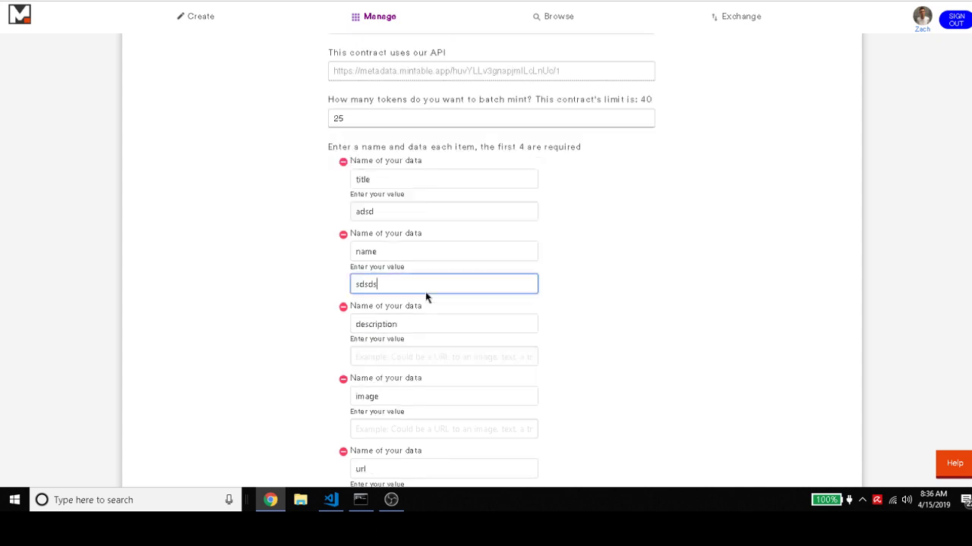
type("sds")
scroll(427, 294, "up", 5)
scroll(426, 254, "up", 3)
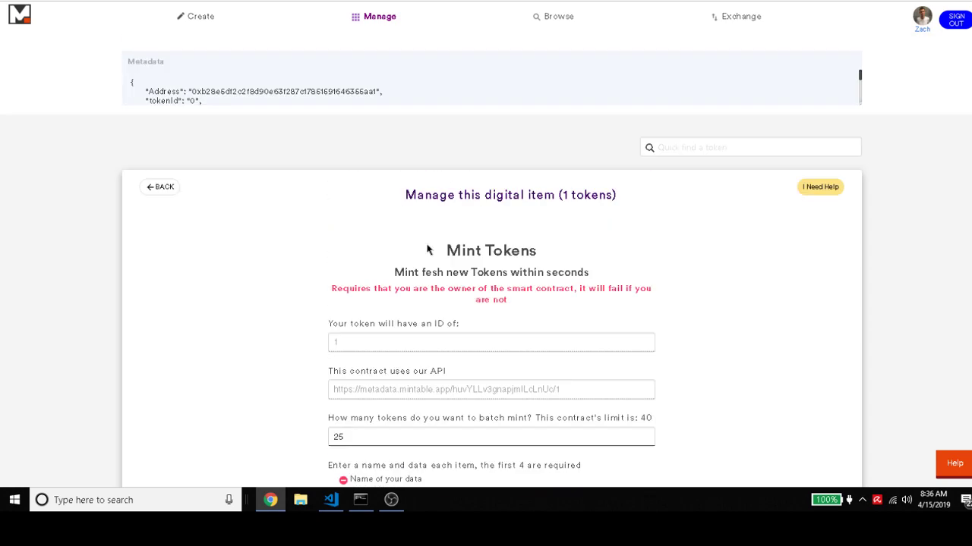
- Leave the mint form and open the badge token's Transfer page
left_click(162, 187)
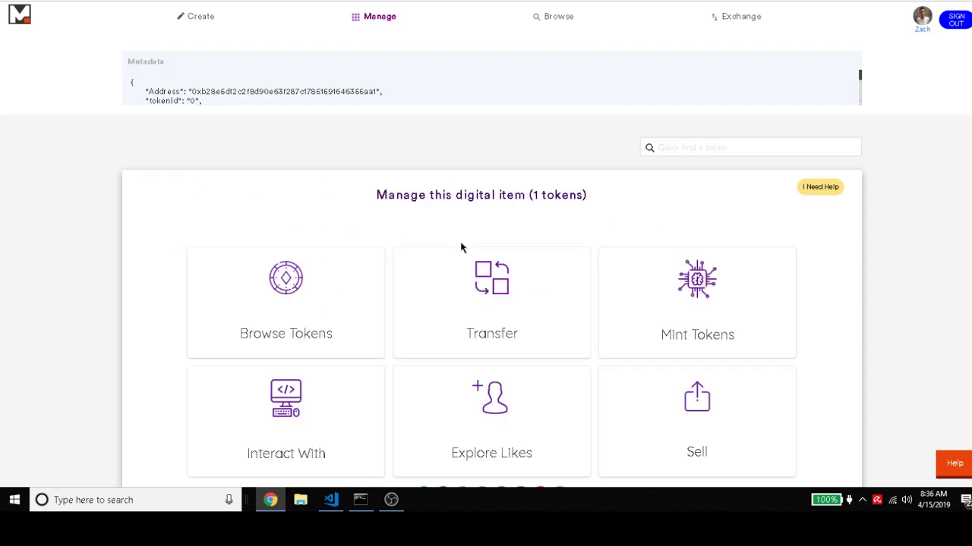
scroll(461, 248, "up", 2)
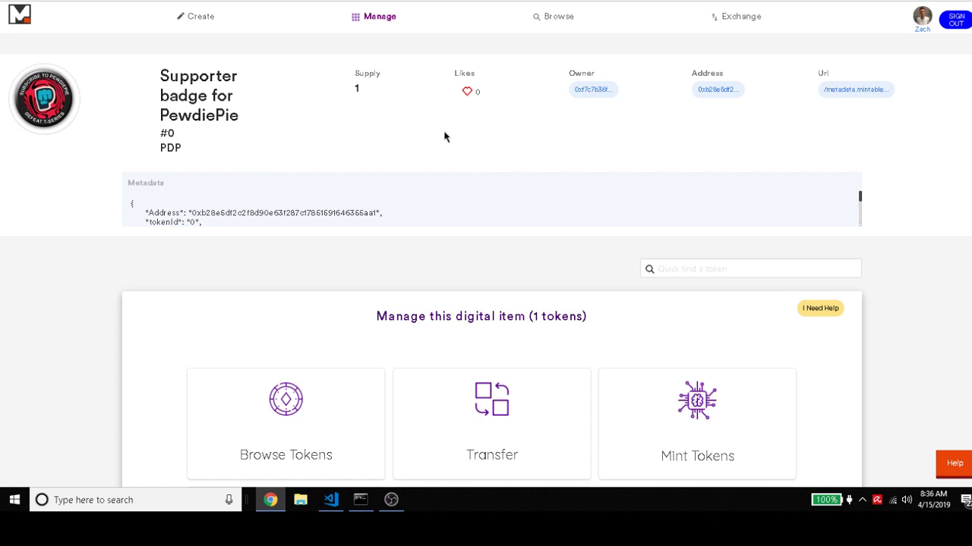
scroll(456, 213, "down", 2)
left_click(473, 280)
scroll(493, 304, "down", 3)
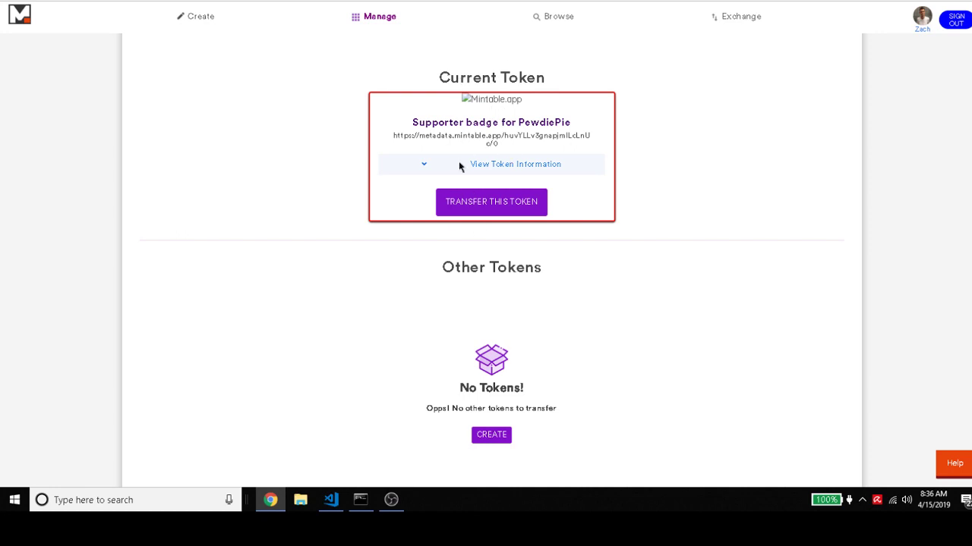
- Begin transferring the Supporter badge for PewdiePie token, then close the form unsent
left_click(483, 205)
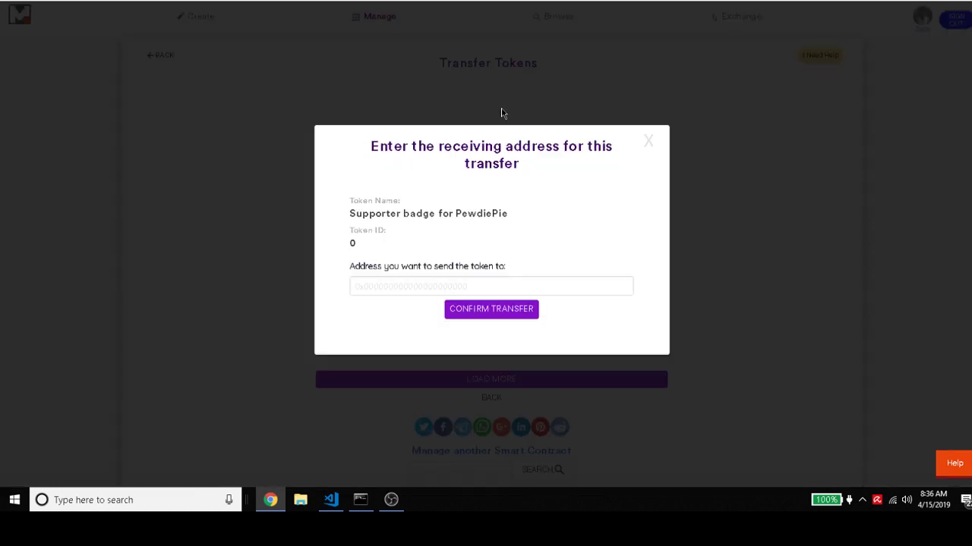
left_click(429, 288)
left_click(626, 261)
left_click(649, 144)
scroll(215, 141, "up", 3)
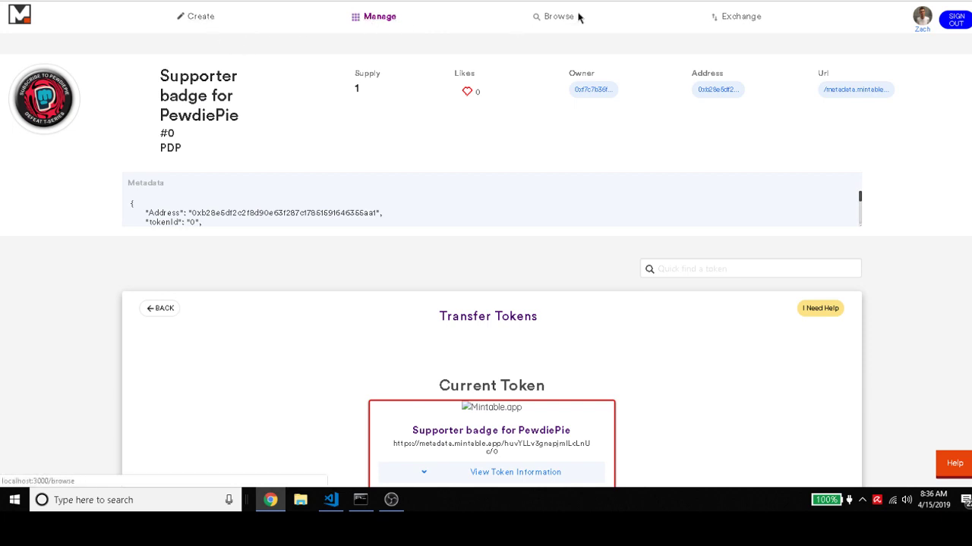
left_click(444, 2)
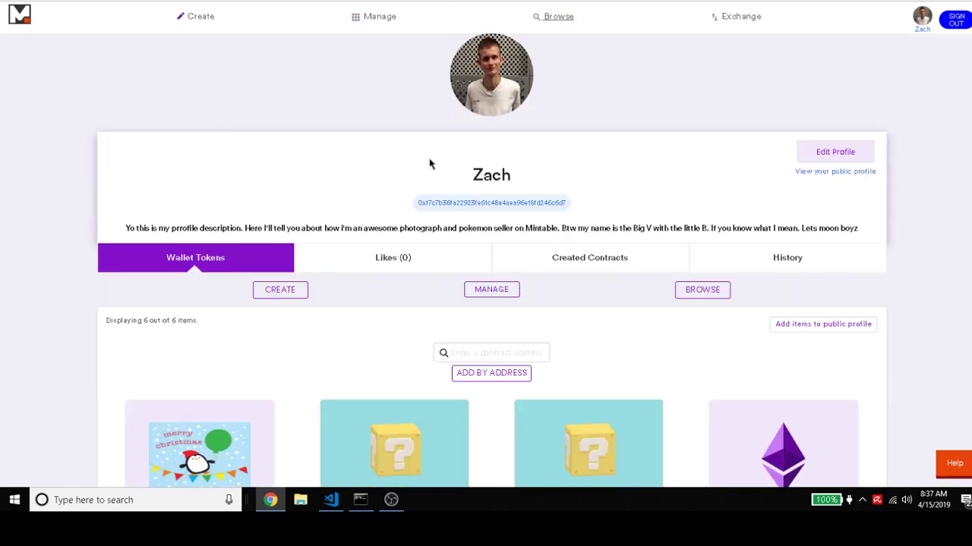
scroll(430, 164, "down", 2)
scroll(431, 168, "down", 1)
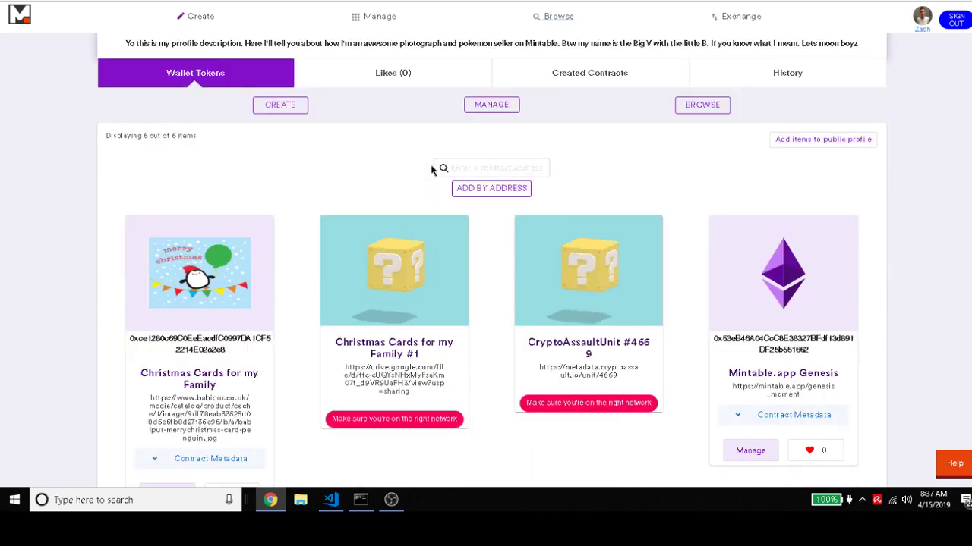
scroll(431, 168, "down", 1)
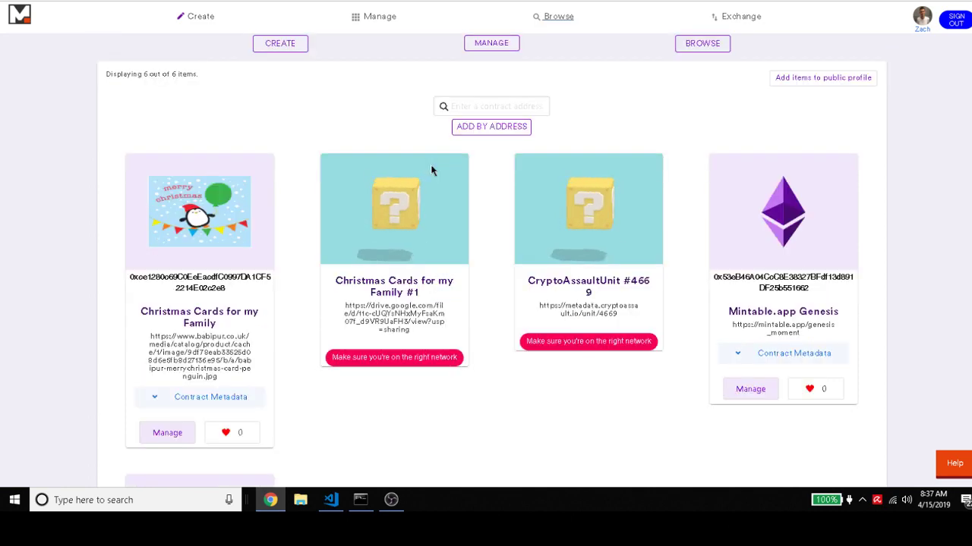
scroll(430, 169, "down", 1)
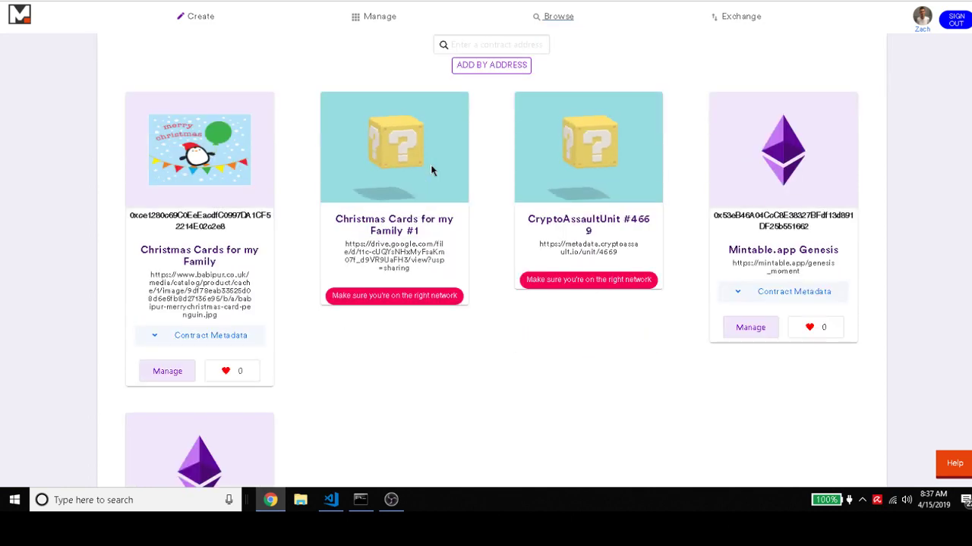
scroll(430, 169, "up", 2)
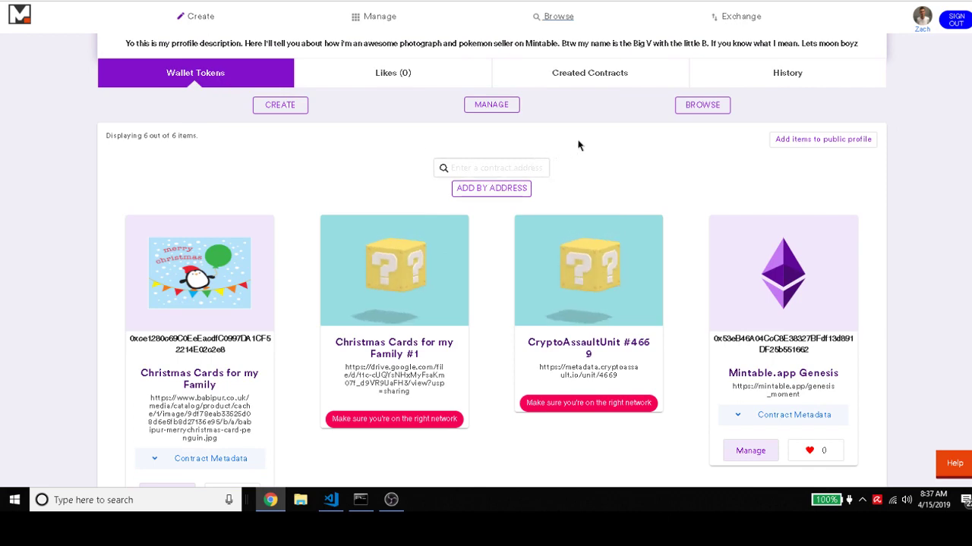
scroll(448, 230, "up", 2)
scroll(469, 281, "up", 1)
- Open the History tab and view the Created Contracts and Mints lists
left_click(754, 262)
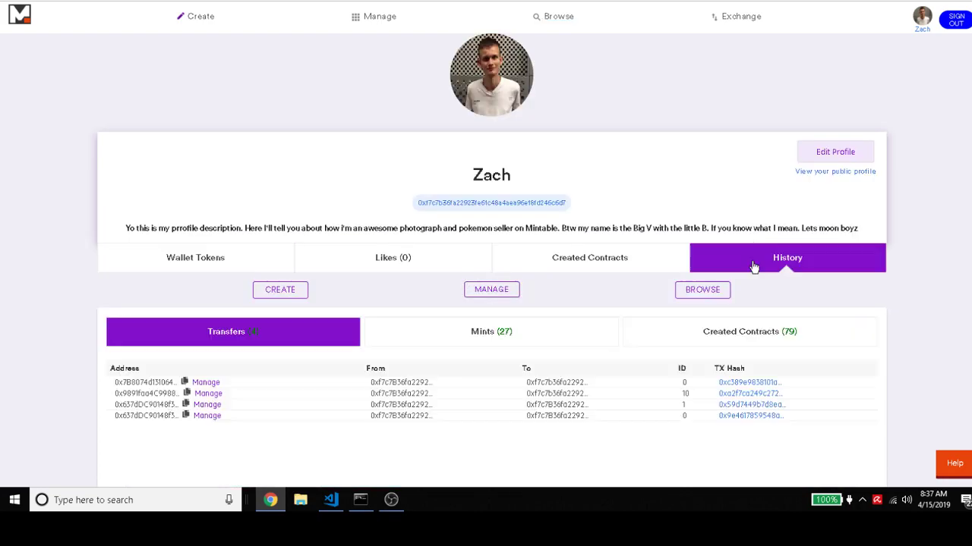
scroll(602, 267, "down", 2)
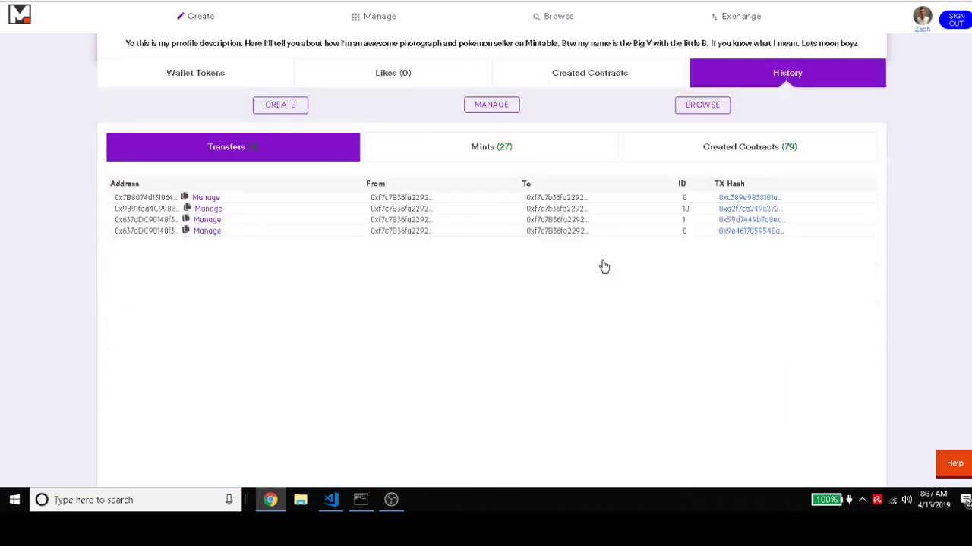
left_click(763, 149)
scroll(597, 210, "down", 4)
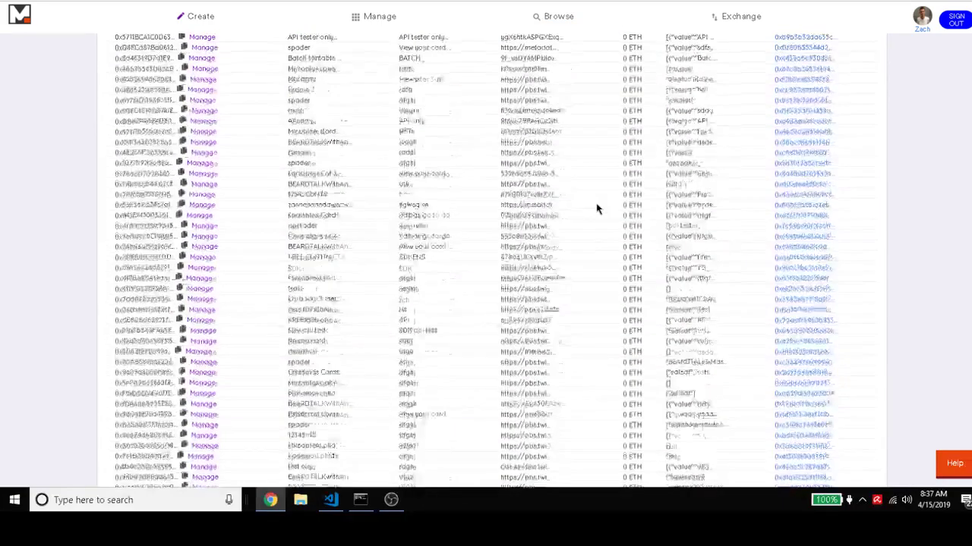
scroll(596, 208, "up", 3)
scroll(494, 284, "up", 2)
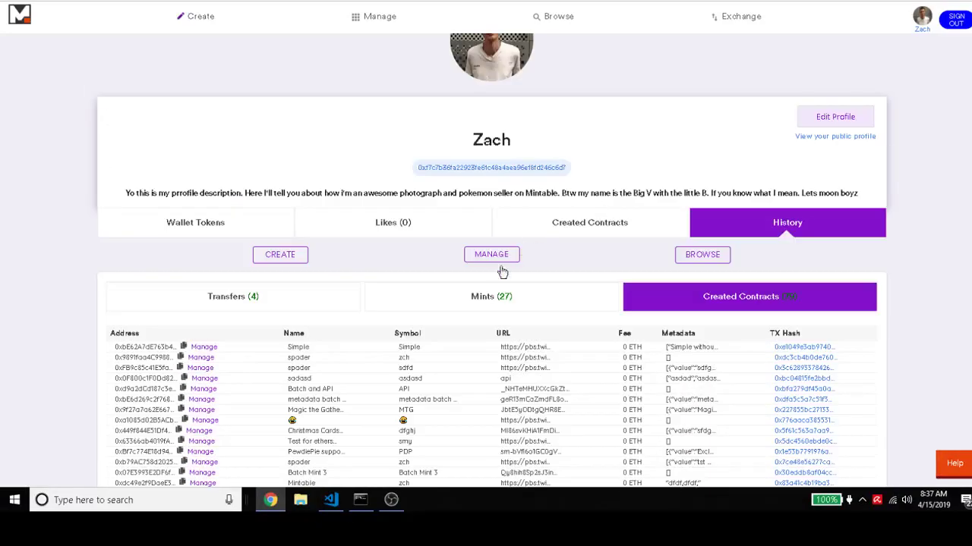
left_click(496, 296)
scroll(531, 258, "down", 2)
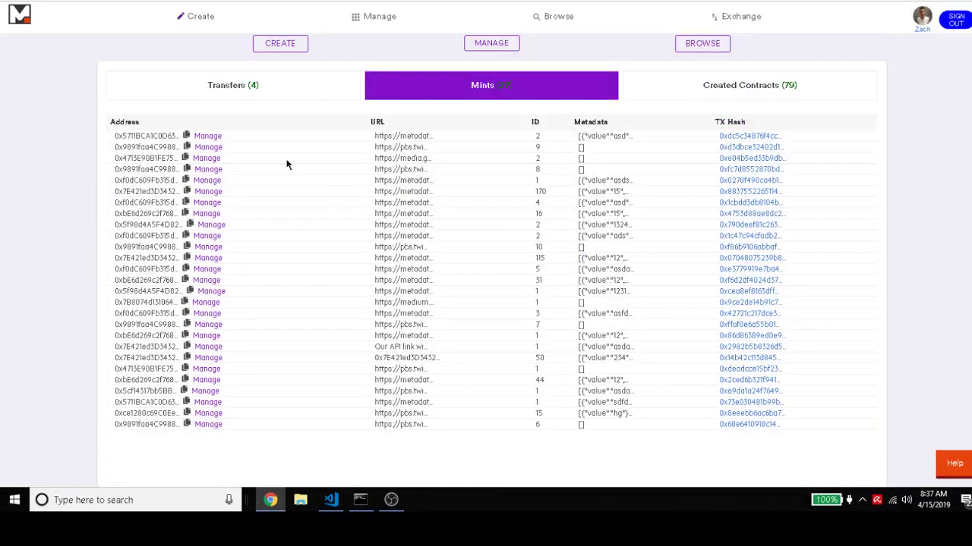
- Cycle through the Transfers, Created Contracts and Mints lists again, ending on Transfers
left_click(293, 97)
scroll(461, 186, "up", 3)
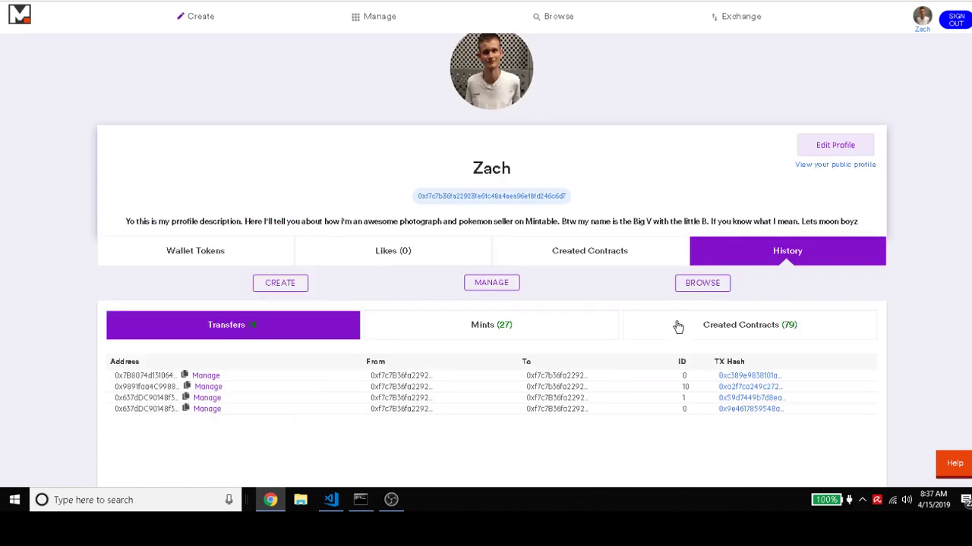
left_click(733, 325)
left_click(556, 328)
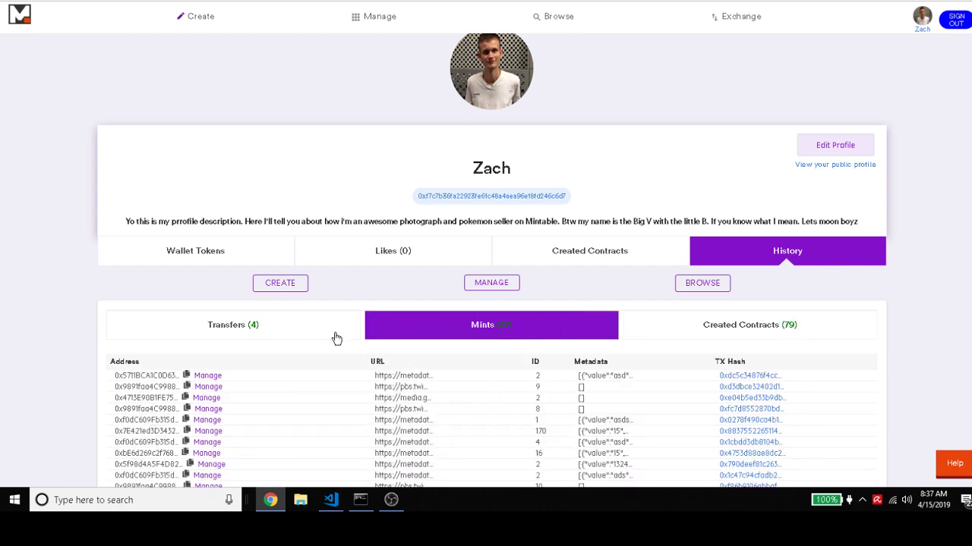
left_click(327, 337)
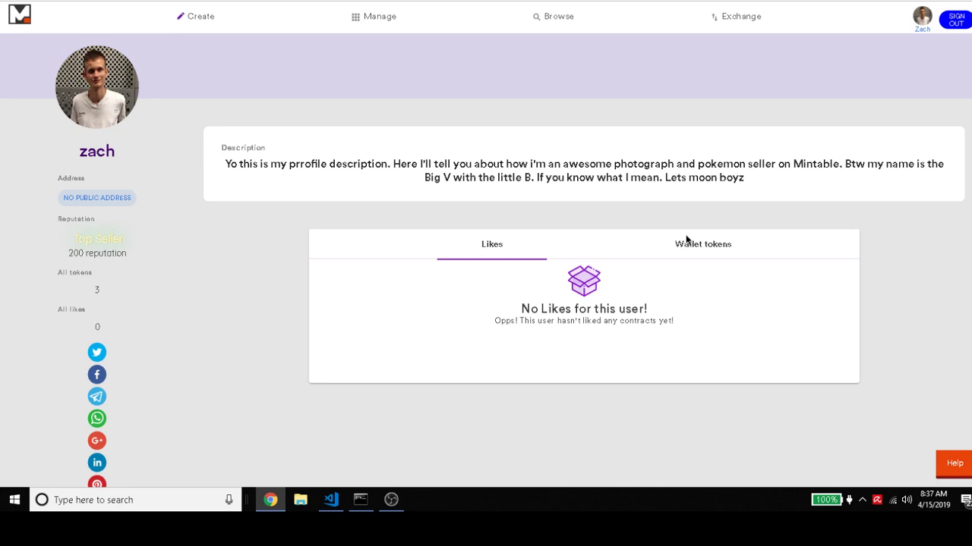
- Display the Wallet tokens tab on the public profile and browse its three token cards
left_click(701, 245)
scroll(645, 239, "down", 1)
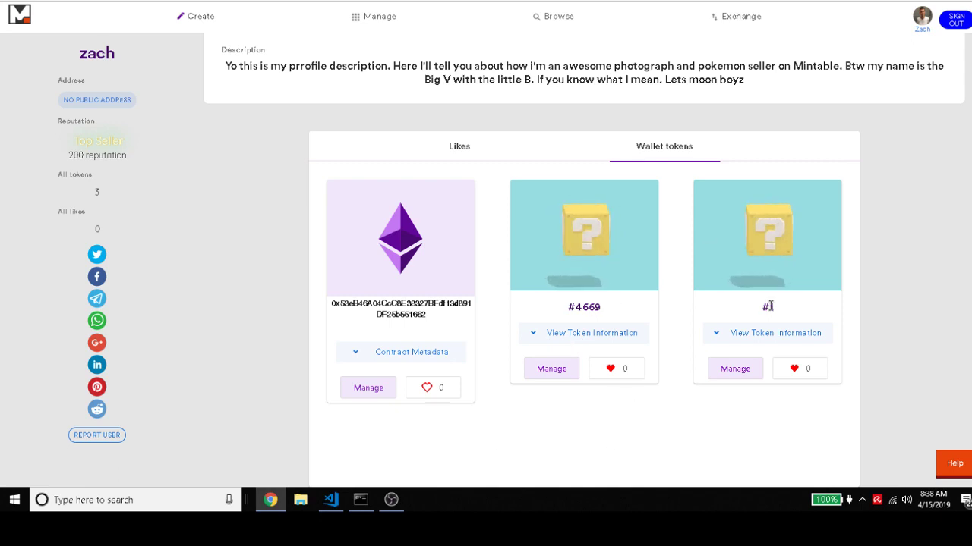
scroll(585, 311, "up", 1)
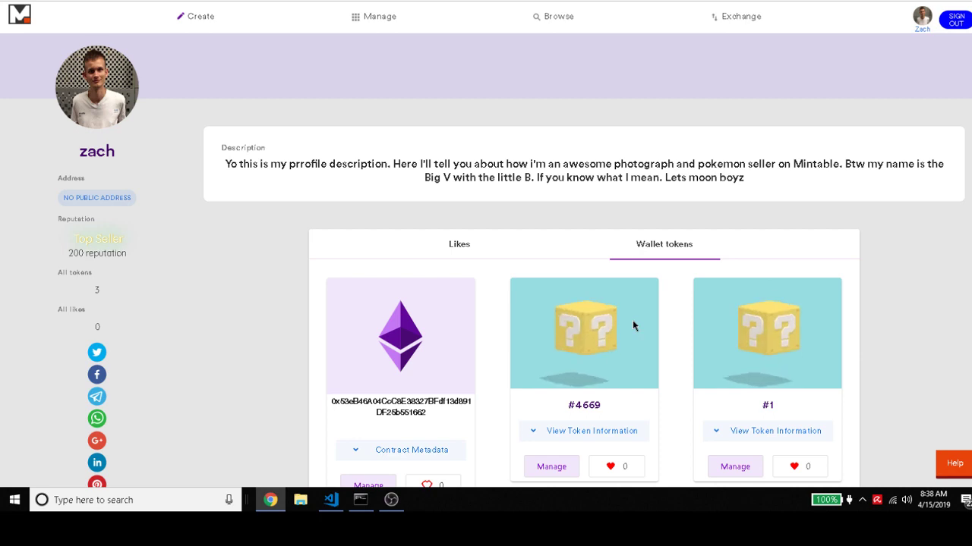
scroll(632, 324, "down", 1)
scroll(634, 325, "up", 1)
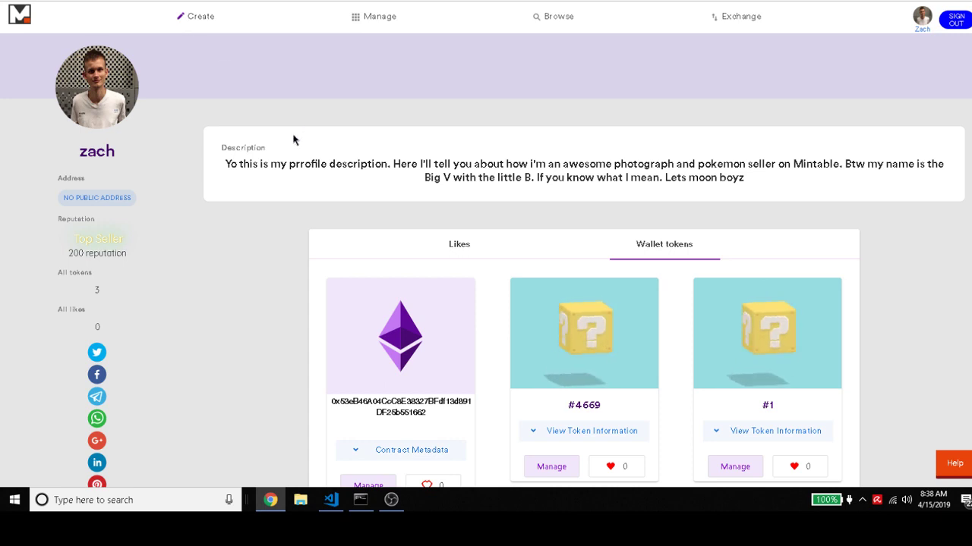
- Go to Create to start a new smart contract at step one
left_click(194, 28)
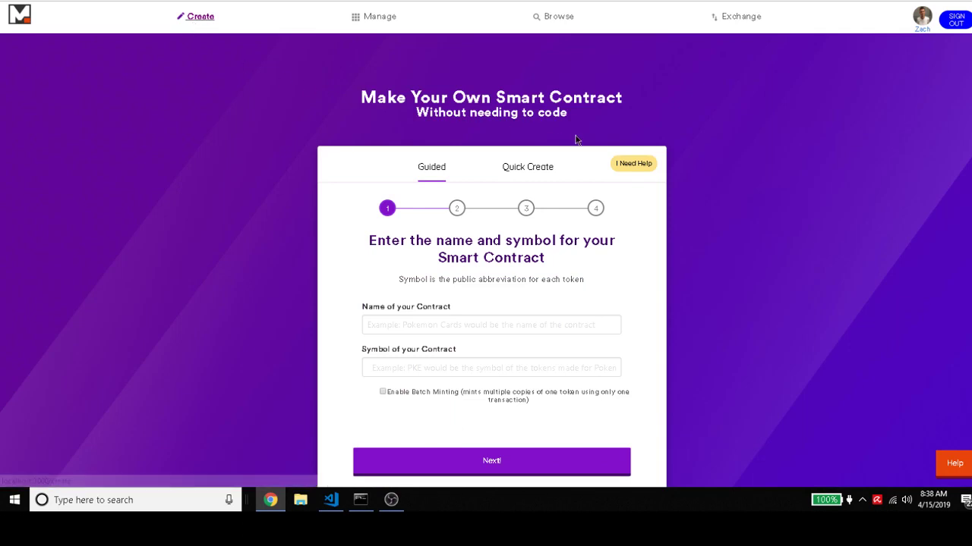